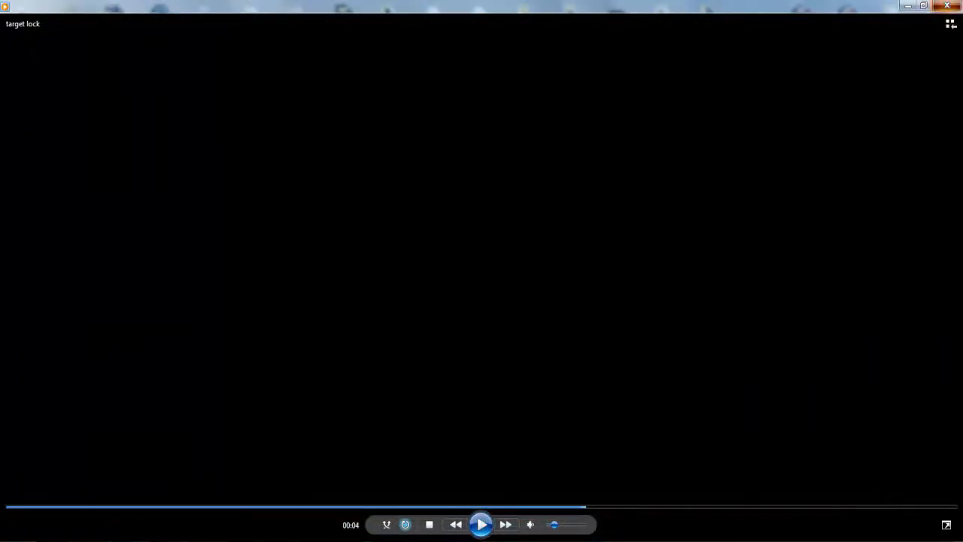
Close the video player and set the composition's current time to 0:00:00:51
{"action": "left_click", "coordinate": [946, 6]}
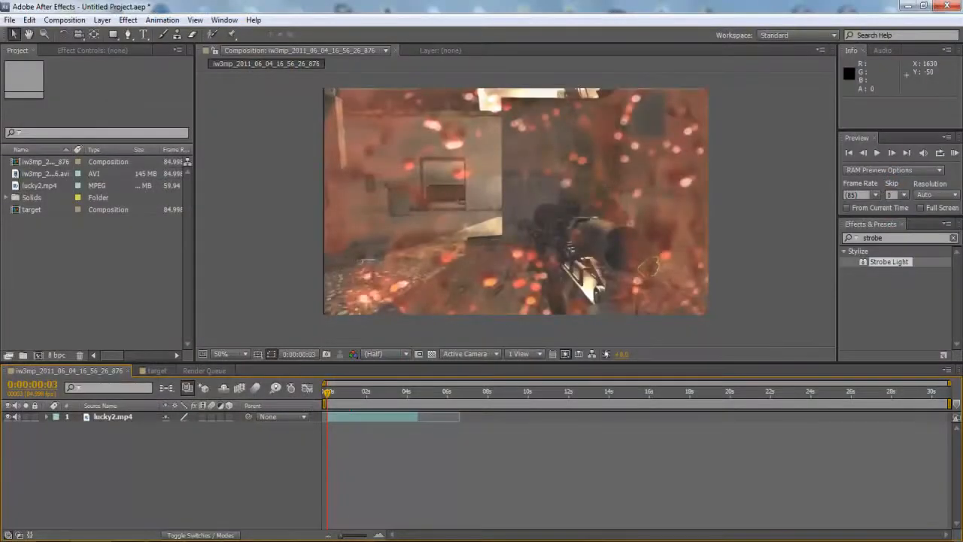
{"action": "left_click_drag", "start_coordinate": [327, 393], "coordinate": [328, 392]}
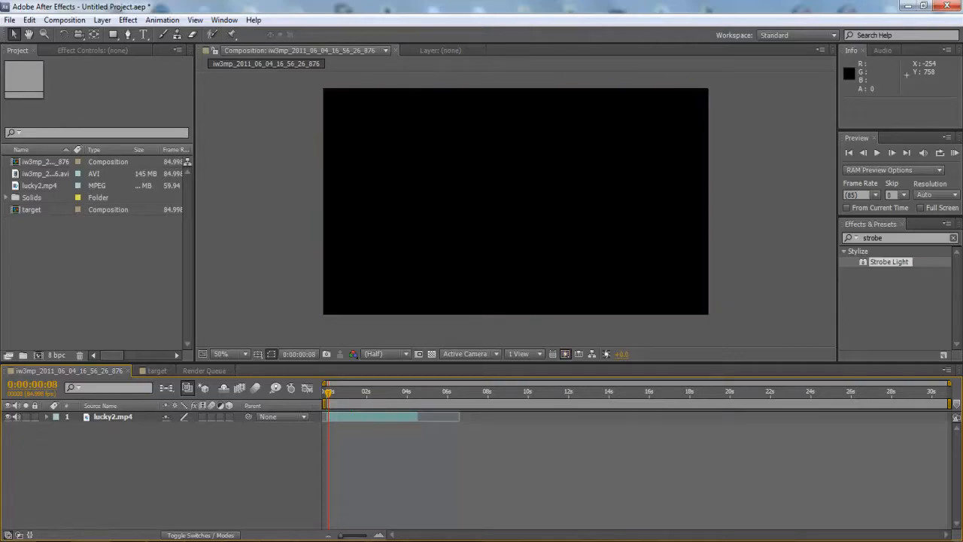
{"action": "left_click", "coordinate": [356, 392]}
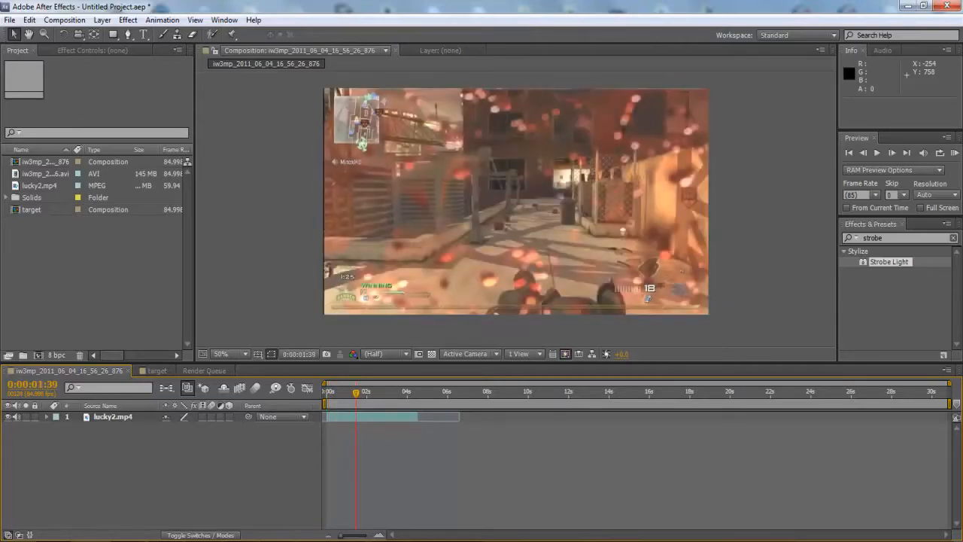
{"action": "left_click_drag", "start_coordinate": [356, 393], "coordinate": [338, 393]}
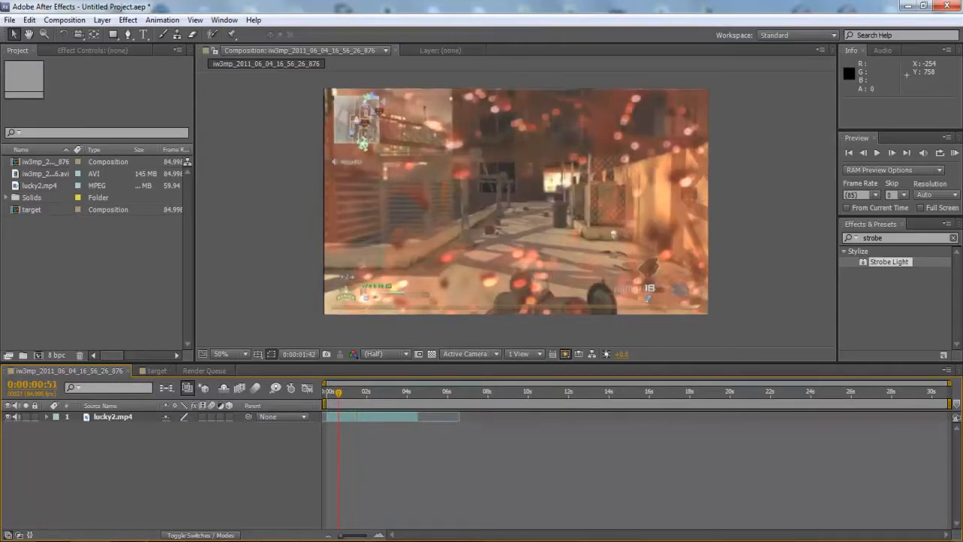
Add a comp-size red solid layer above lucky2.mp4
{"action": "left_click", "coordinate": [103, 20]}
{"action": "mouse_move", "coordinate": [119, 35]}
{"action": "left_click", "coordinate": [326, 48]}
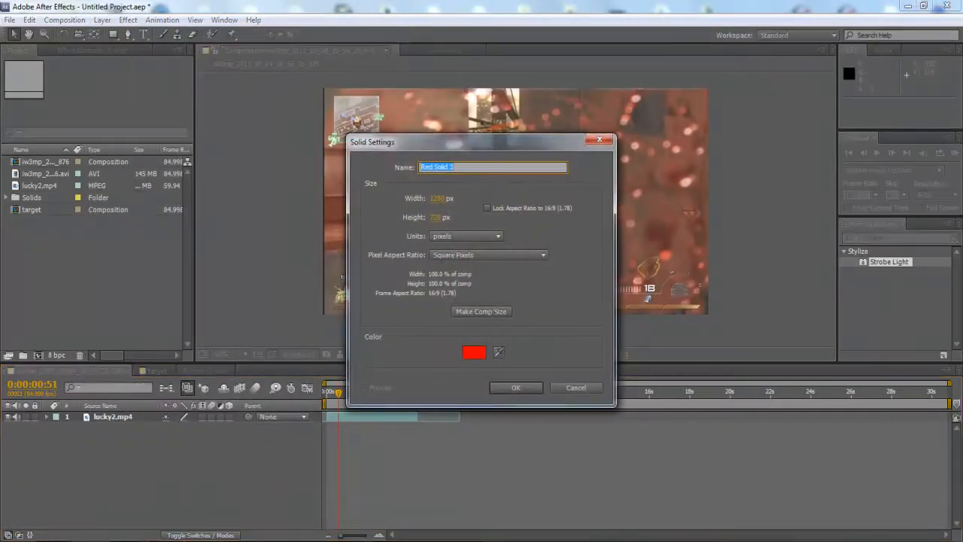
{"action": "key", "text": "Return"}
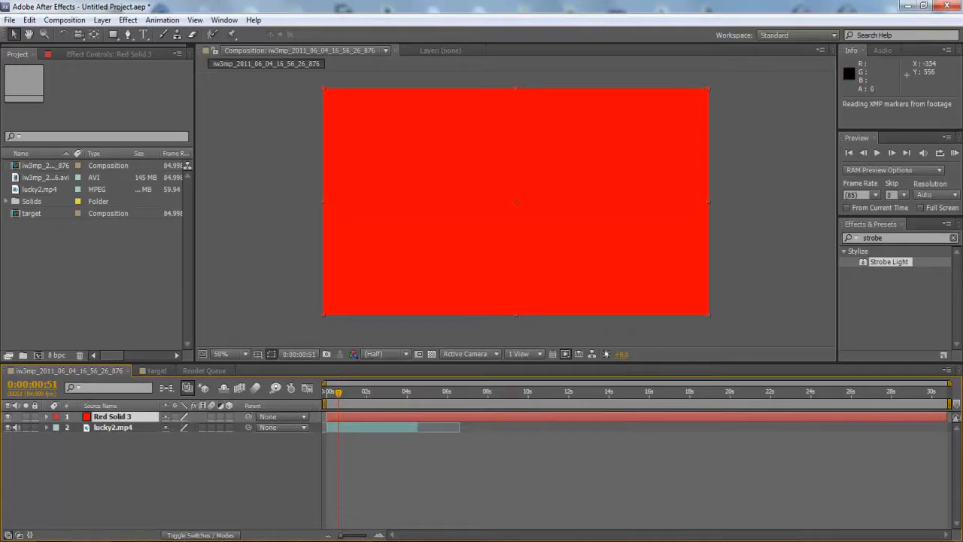
Mask the red solid with a square around its centre and delete the lower-left vertex to leave a right triangle
{"action": "left_click_drag", "start_coordinate": [112, 35], "coordinate": [161, 33]}
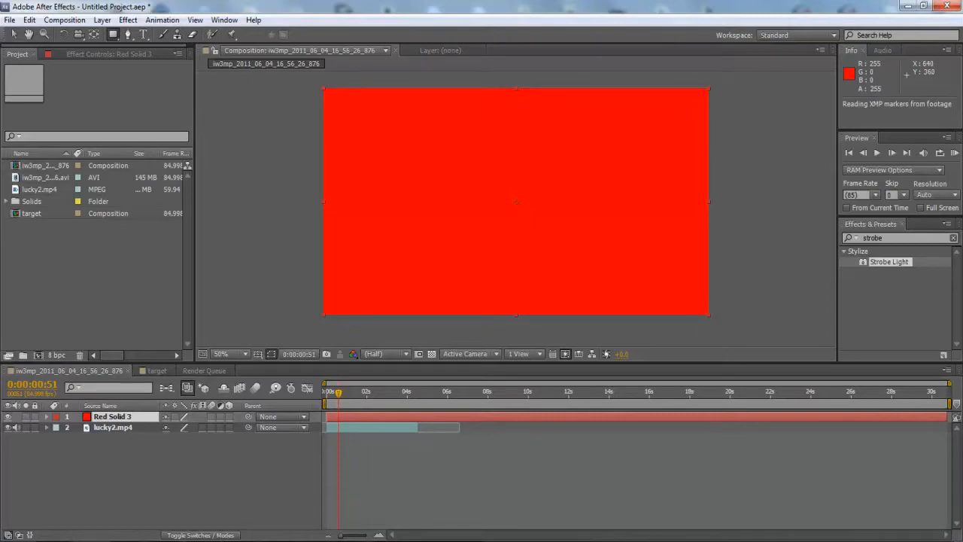
{"action": "left_click_drag", "start_coordinate": [516, 202], "coordinate": [561, 249]}
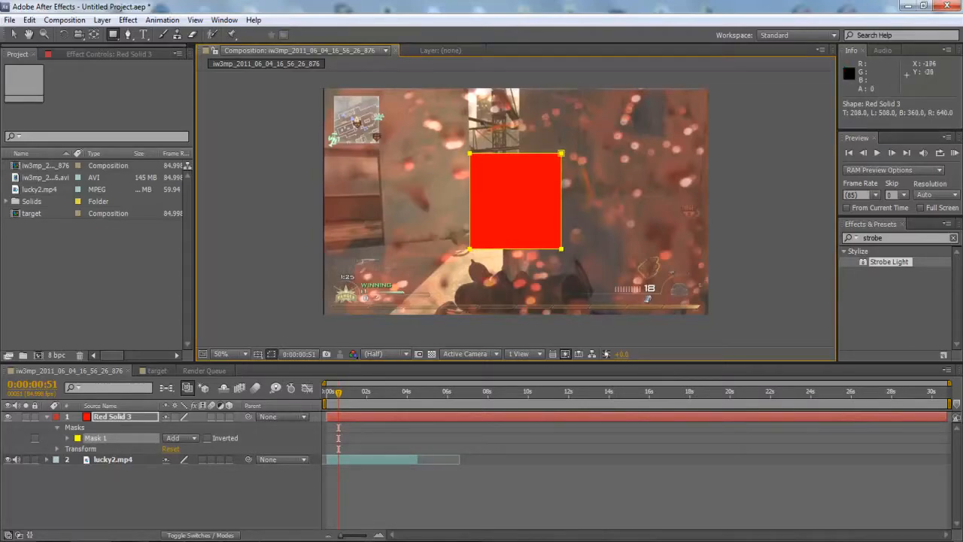
{"action": "left_click", "coordinate": [128, 33]}
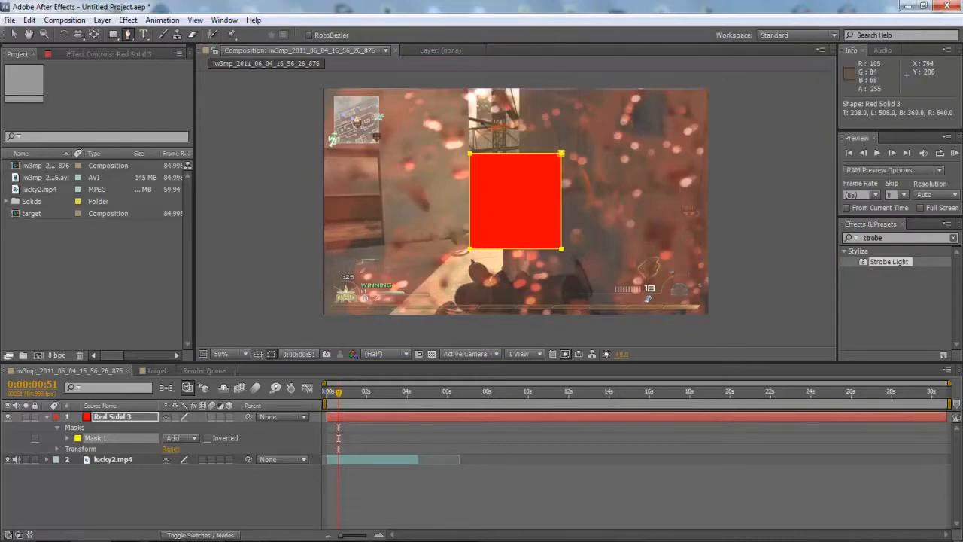
{"action": "left_click", "coordinate": [470, 249]}
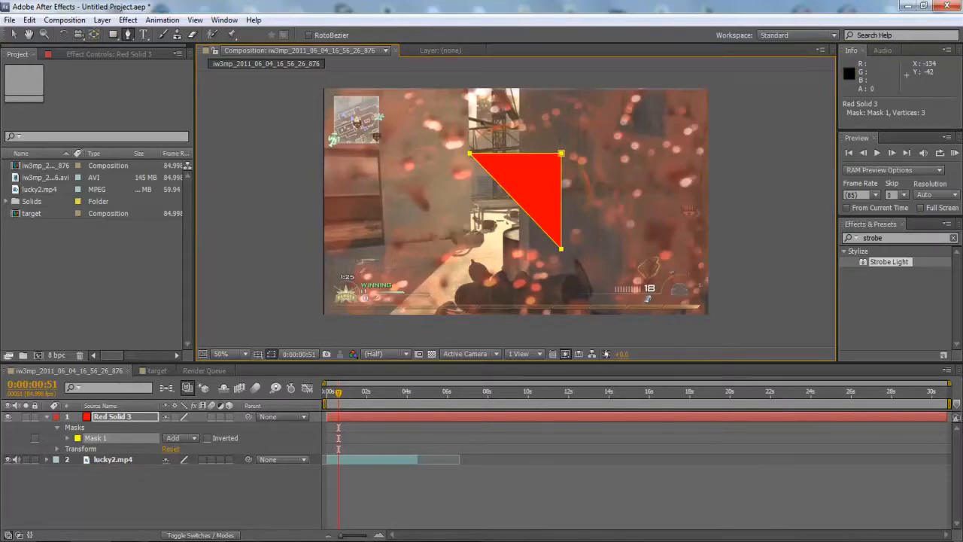
Move the red triangle lower in the frame and rotate it to 315° so that its right-angle corner points up
{"action": "key", "text": "v"}
{"action": "mouse_move", "coordinate": [521, 176]}
{"action": "left_mouse_down"}
{"action": "mouse_move", "coordinate": [531, 215]}
{"action": "mouse_move", "coordinate": [524, 197]}
{"action": "mouse_move", "coordinate": [520, 256]}
{"action": "left_mouse_up"}
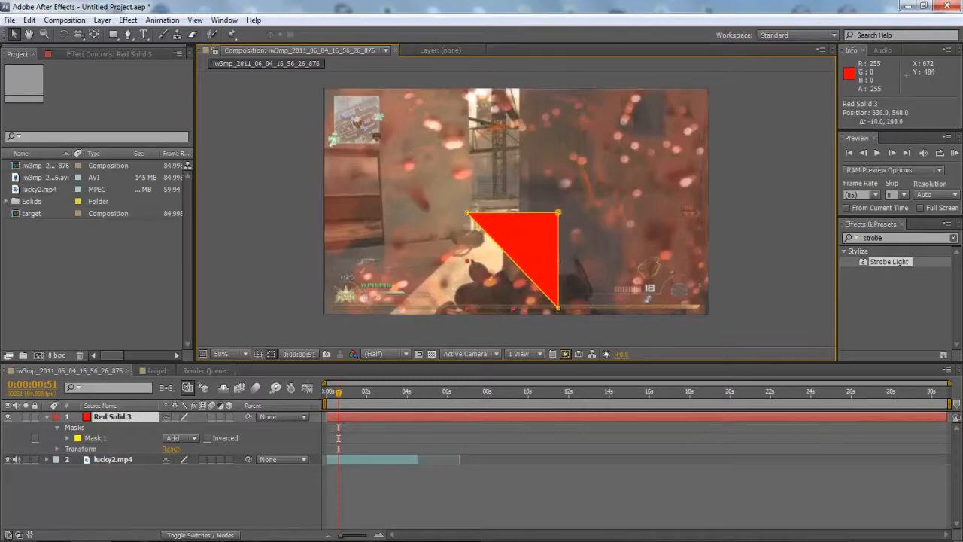
{"action": "key", "text": "Return"}
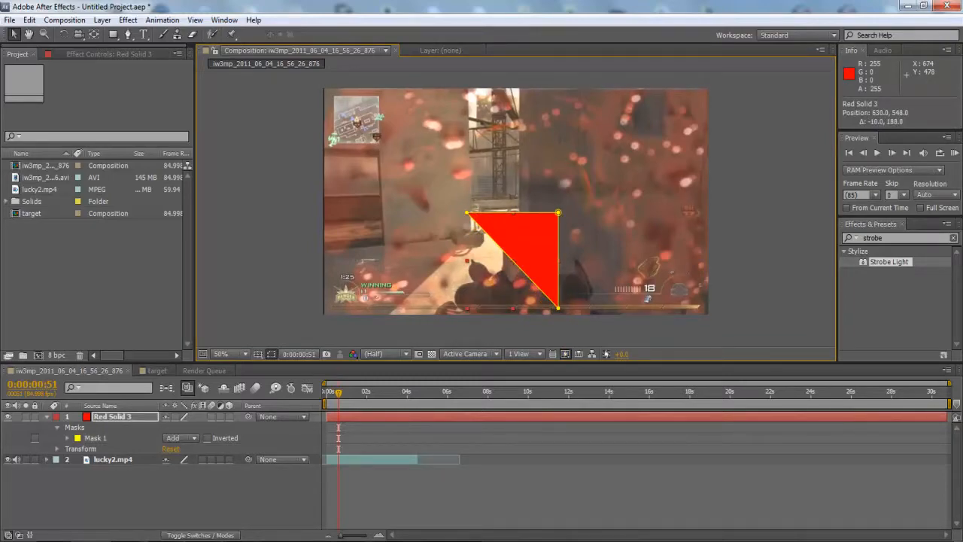
{"action": "key", "text": "w"}
{"action": "left_click_drag", "start_coordinate": [569, 261], "coordinate": [511, 193]}
{"action": "left_click_drag", "start_coordinate": [460, 173], "coordinate": [470, 166]}
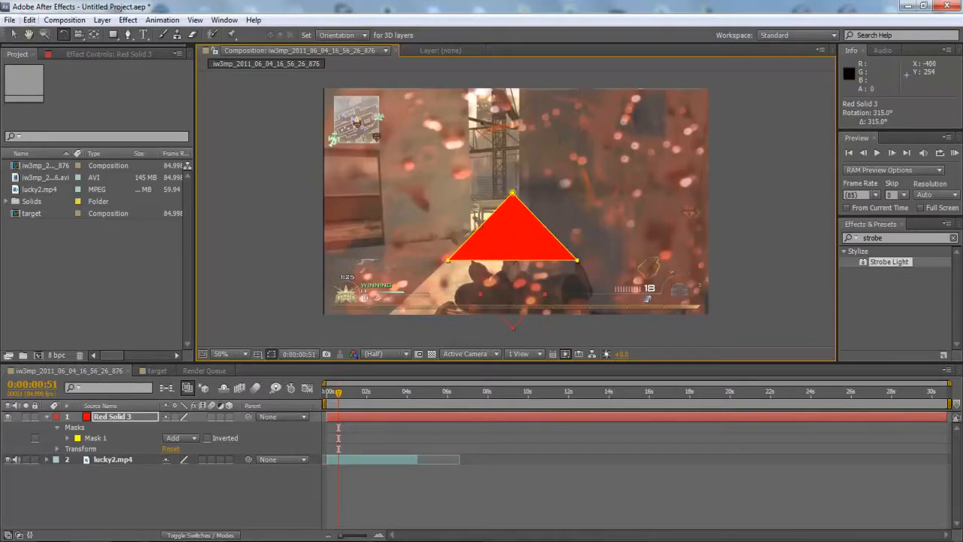
{"action": "key", "text": "v"}
{"action": "left_click_drag", "start_coordinate": [562, 244], "coordinate": [566, 285]}
{"action": "left_click", "coordinate": [127, 35]}
{"action": "left_click", "coordinate": [452, 291]}
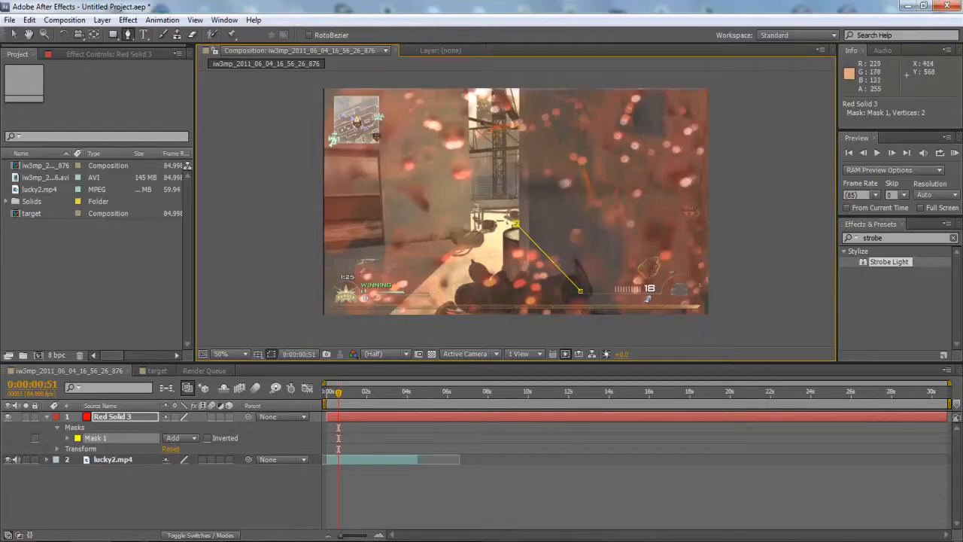
{"action": "key", "text": "ctrl+z"}
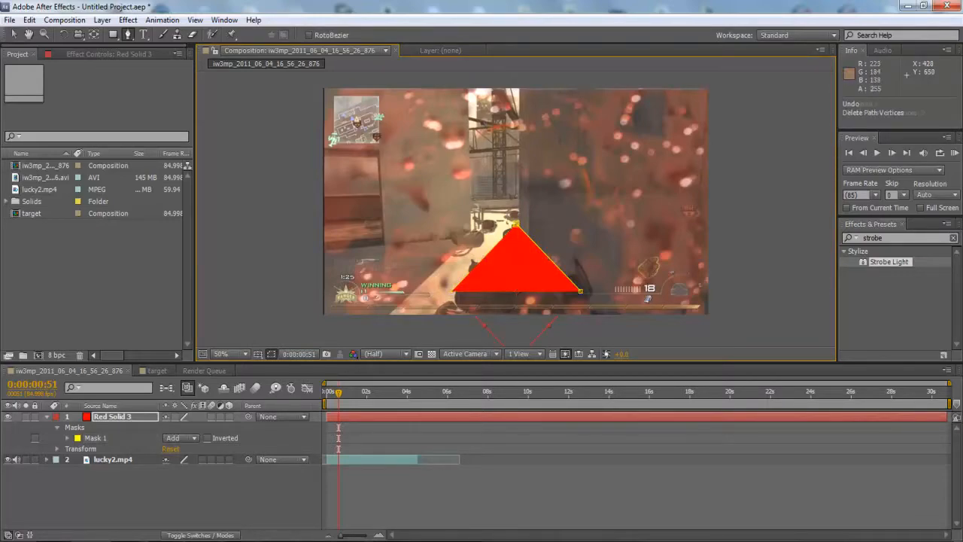
{"action": "left_click", "coordinate": [452, 291]}
{"action": "key", "text": "ctrl+z"}
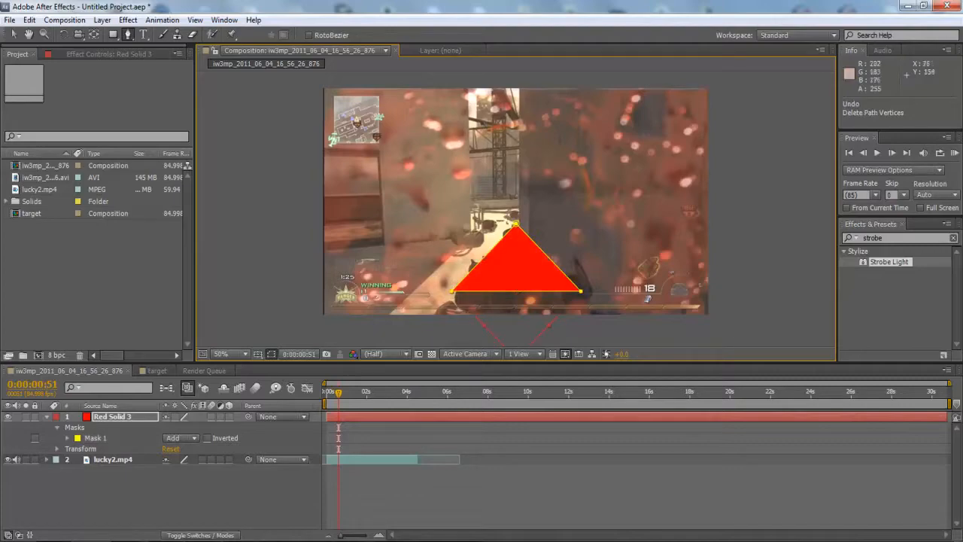
Narrow the triangle by moving both base vertices inward equally, and shift it slightly down and to the right
{"action": "key", "text": "v"}
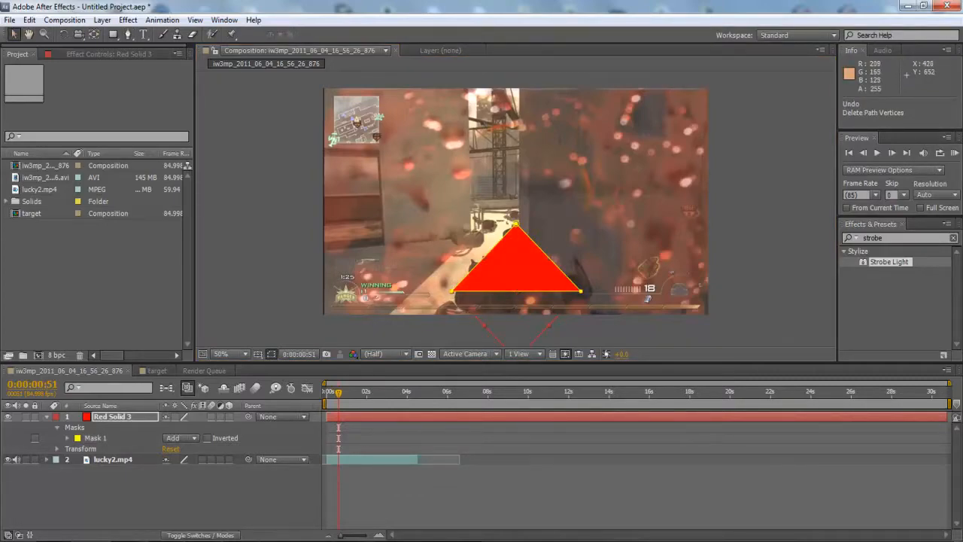
{"action": "left_click_drag", "start_coordinate": [451, 291], "coordinate": [489, 291]}
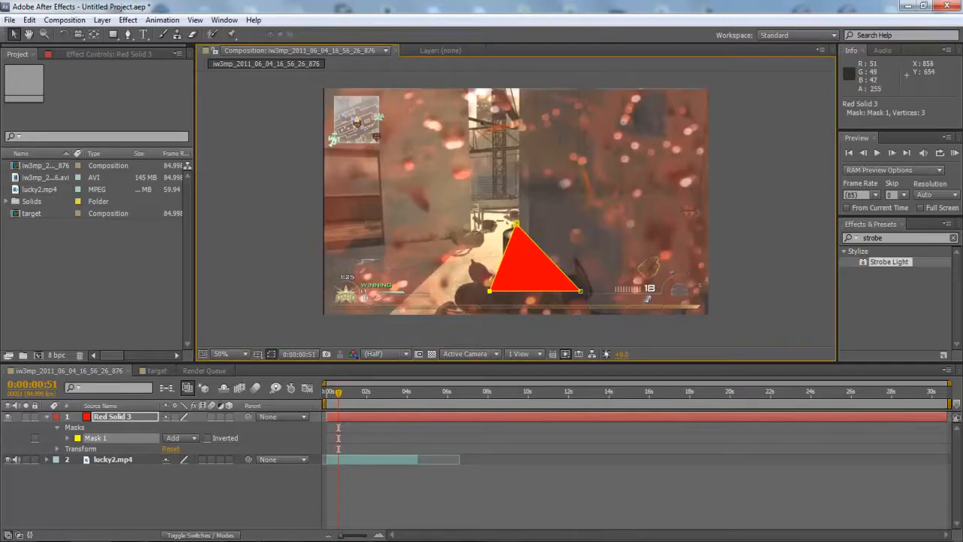
{"action": "left_click_drag", "start_coordinate": [581, 291], "coordinate": [544, 291]}
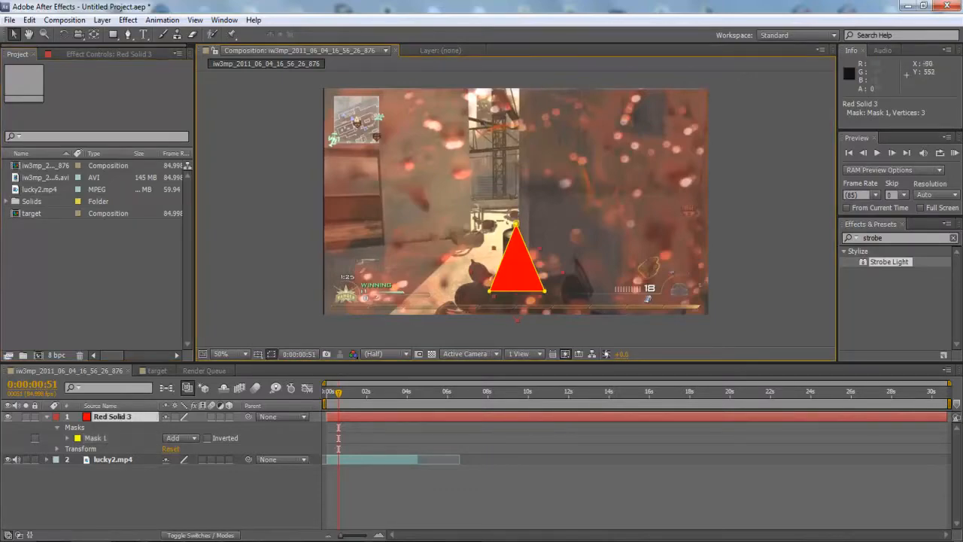
{"action": "mouse_move", "coordinate": [519, 251]}
{"action": "left_mouse_down"}
{"action": "mouse_move", "coordinate": [519, 261]}
{"action": "mouse_move", "coordinate": [530, 201]}
{"action": "mouse_move", "coordinate": [509, 240]}
{"action": "mouse_move", "coordinate": [528, 257]}
{"action": "left_mouse_up"}
Copy the triangle's solid layer and paste it twice
{"action": "key", "text": "Return"}
{"action": "key", "text": "Return"}
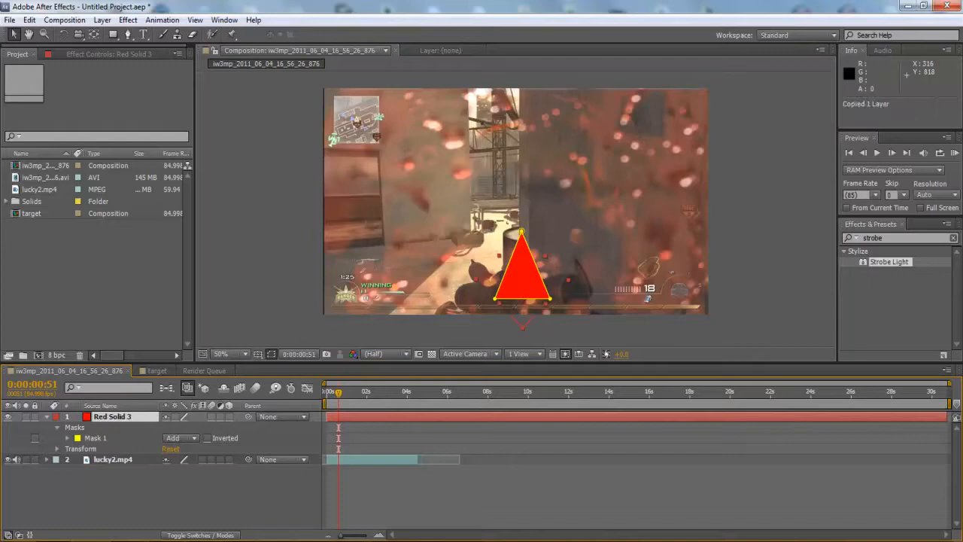
{"action": "key", "text": "ctrl+v"}
{"action": "key", "text": "ctrl+v"}
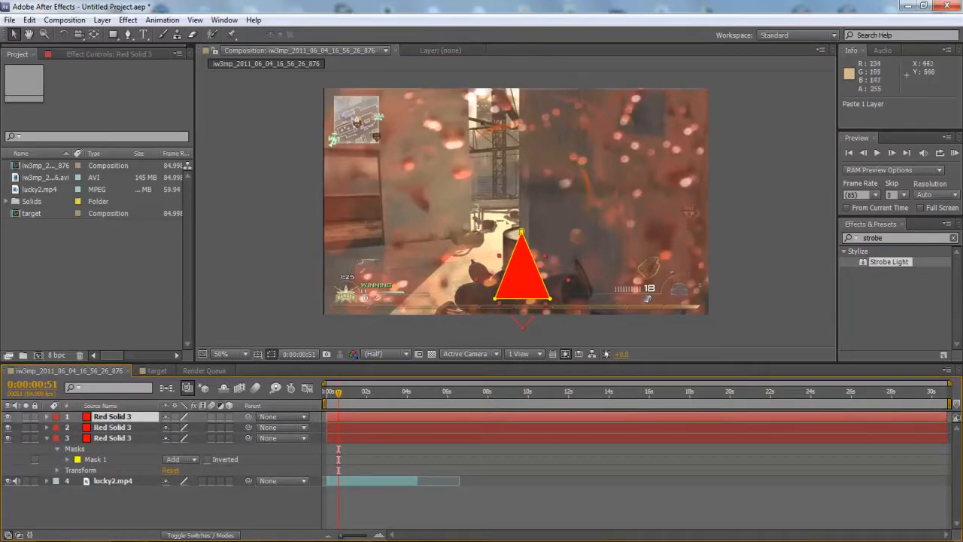
Rotate the topmost triangle copy to about 178° and place it at about 862, 198, upper right and pointing towards the centre
{"action": "key", "text": "w"}
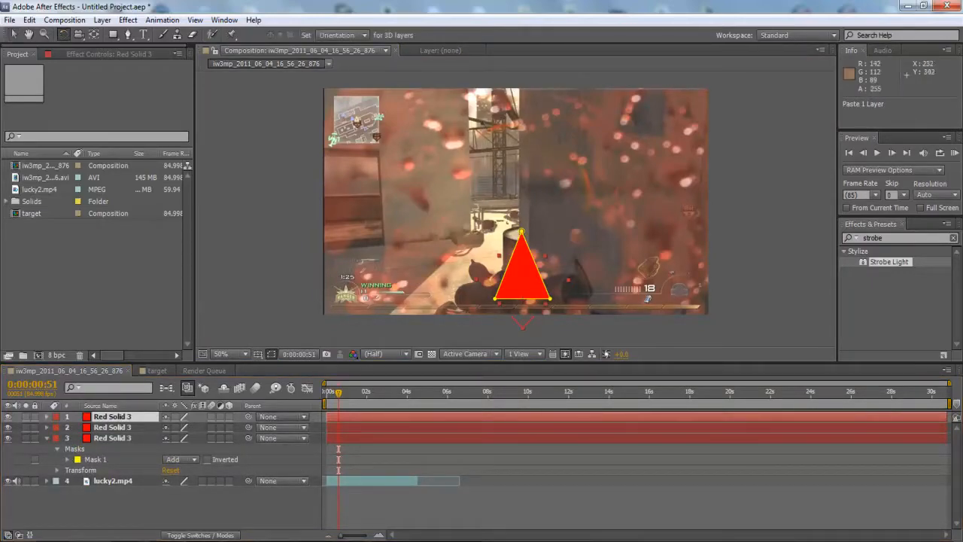
{"action": "left_click_drag", "start_coordinate": [497, 298], "coordinate": [456, 348]}
{"action": "key", "text": "v"}
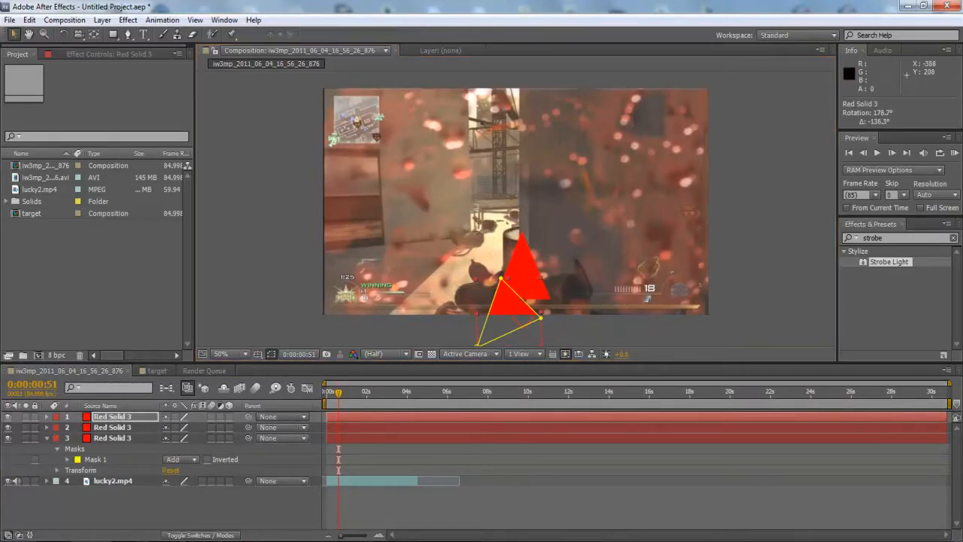
{"action": "left_click_drag", "start_coordinate": [510, 308], "coordinate": [567, 160]}
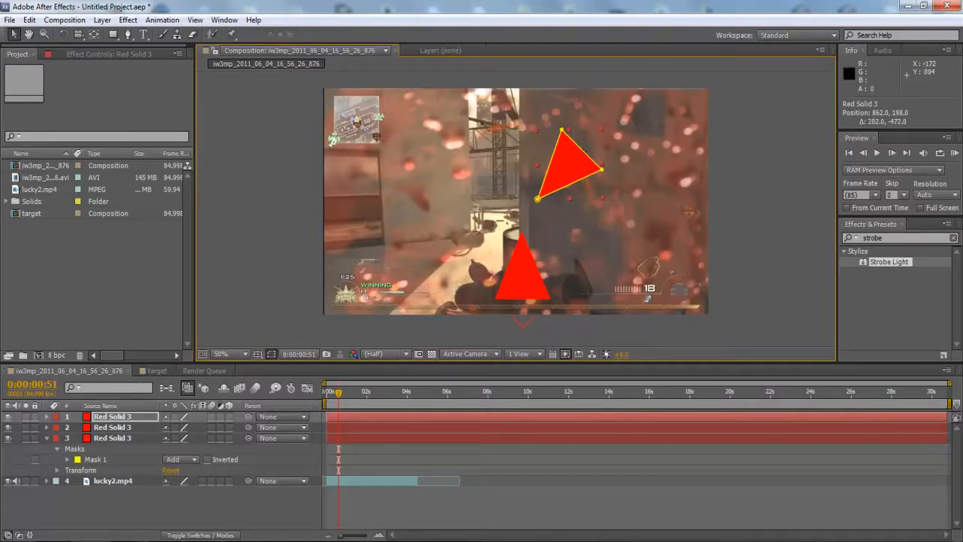
Rotate the second triangle copy to about 84° and place it at the upper left of the frame, pointing towards the centre
{"action": "left_click", "coordinate": [112, 427]}
{"action": "left_click", "coordinate": [63, 34]}
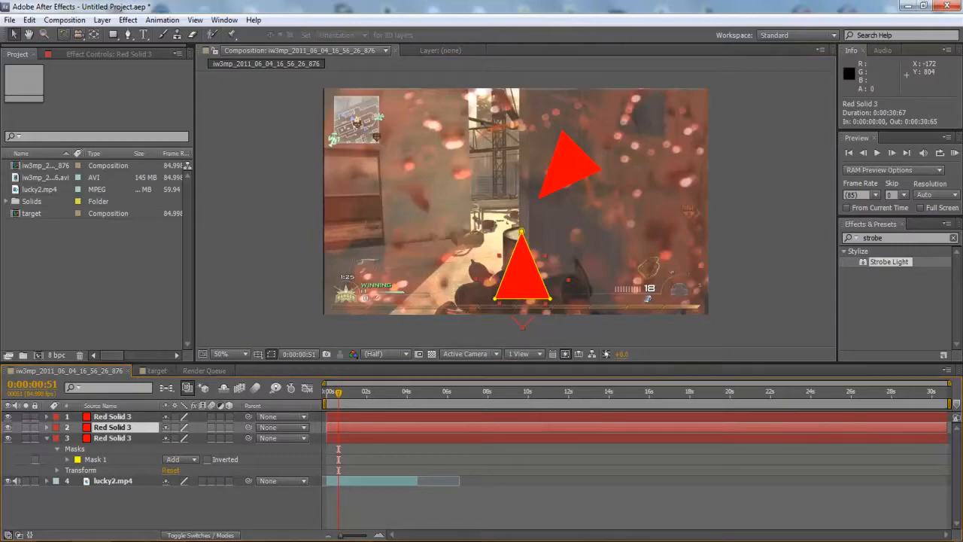
{"action": "left_click_drag", "start_coordinate": [519, 292], "coordinate": [569, 334]}
{"action": "left_click_drag", "start_coordinate": [630, 376], "coordinate": [619, 388]}
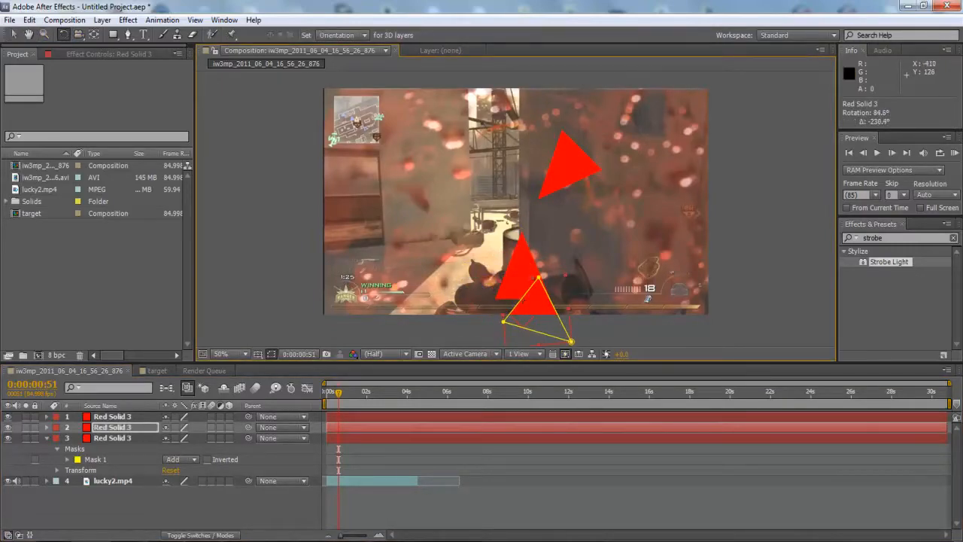
{"action": "left_click", "coordinate": [15, 35]}
{"action": "left_click_drag", "start_coordinate": [542, 308], "coordinate": [475, 160]}
{"action": "left_click", "coordinate": [248, 193]}
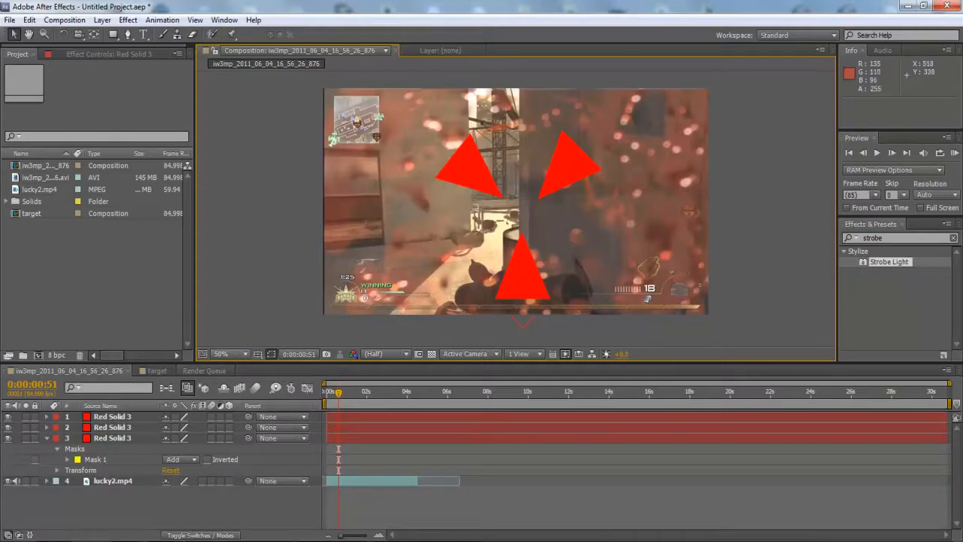
Spread the two upper triangles outward, the left one to about 394, 164 and the right one to about 908, 158
{"action": "left_click_drag", "start_coordinate": [474, 178], "coordinate": [456, 149]}
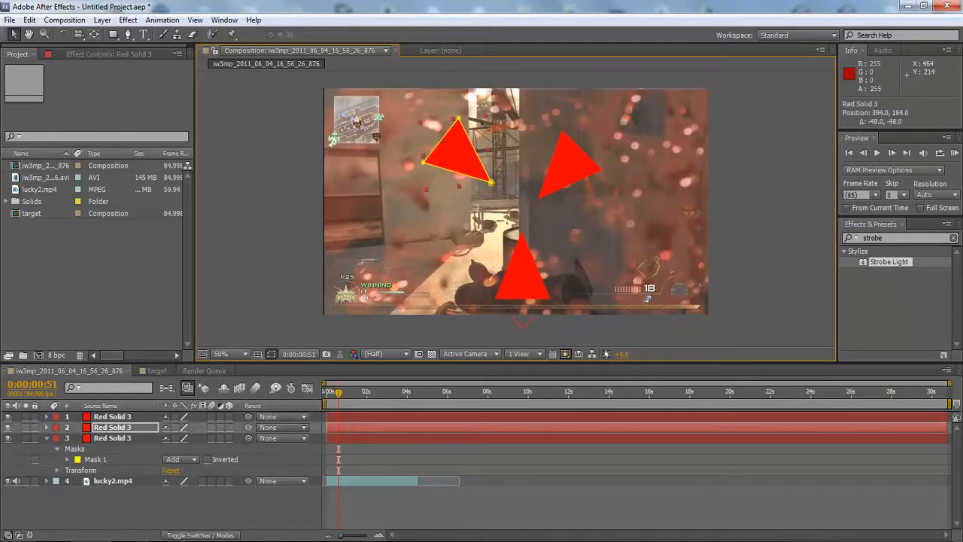
{"action": "left_click", "coordinate": [565, 171]}
{"action": "left_click_drag", "start_coordinate": [566, 170], "coordinate": [580, 154]}
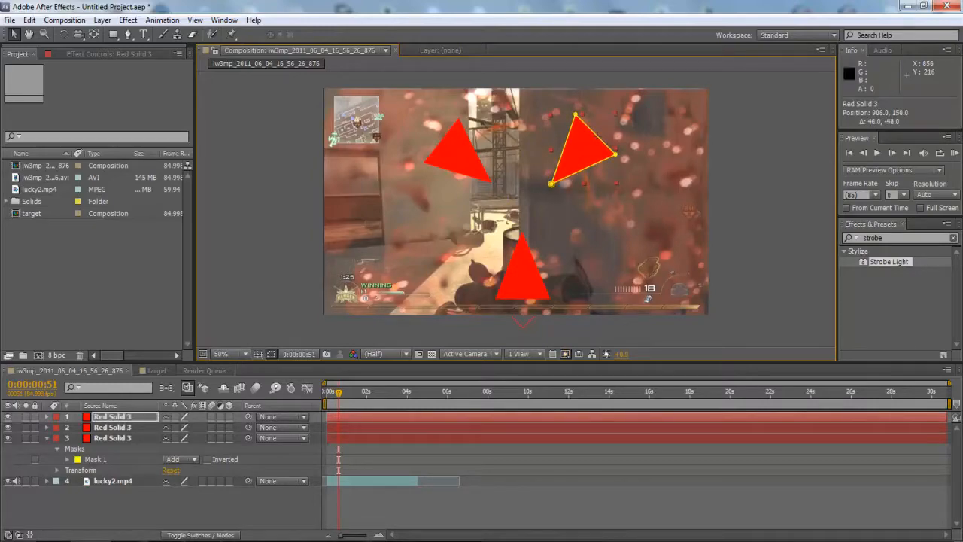
{"action": "left_click", "coordinate": [752, 180]}
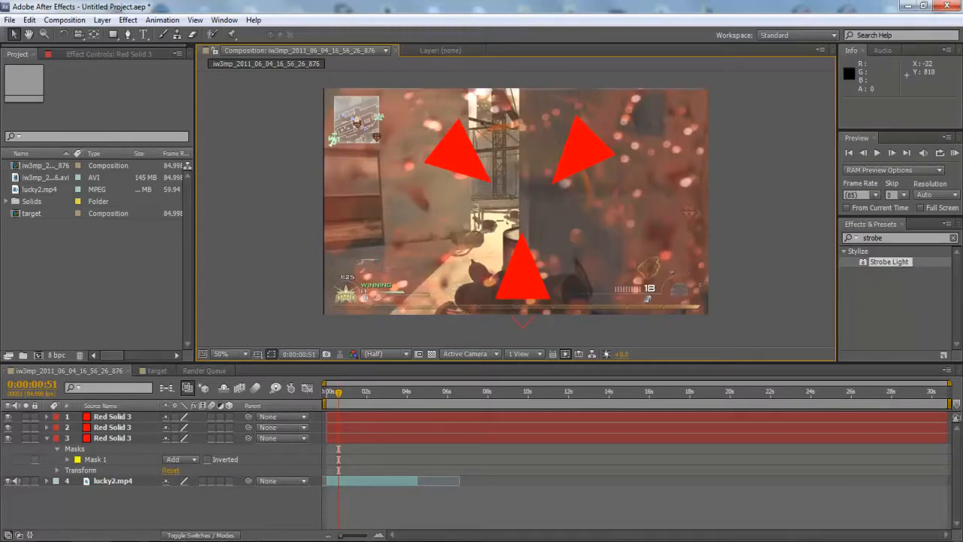
Pre-compose the three red triangle layers into a new composition named Target, moving all attributes into it
{"action": "left_click", "coordinate": [113, 417]}
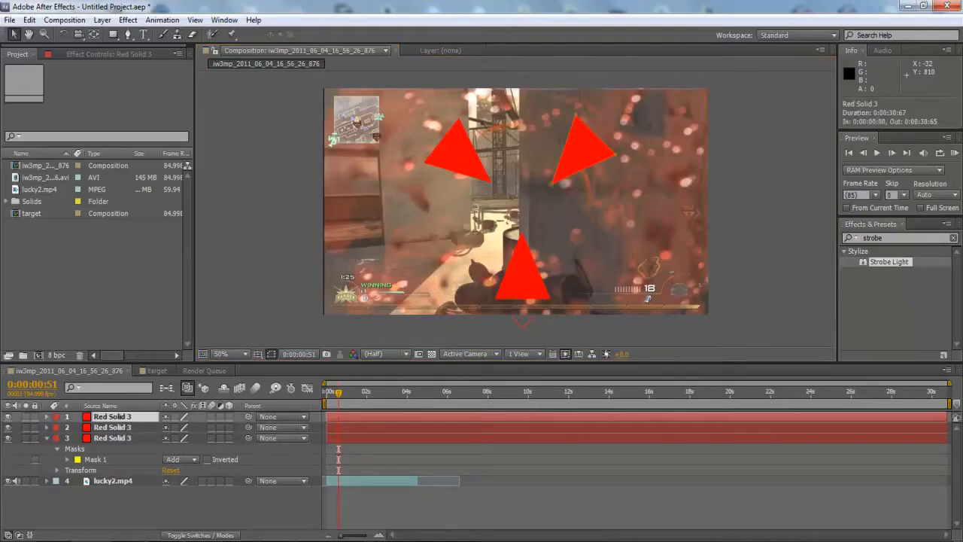
{"action": "left_click", "coordinate": [113, 437], "text": "shift"}
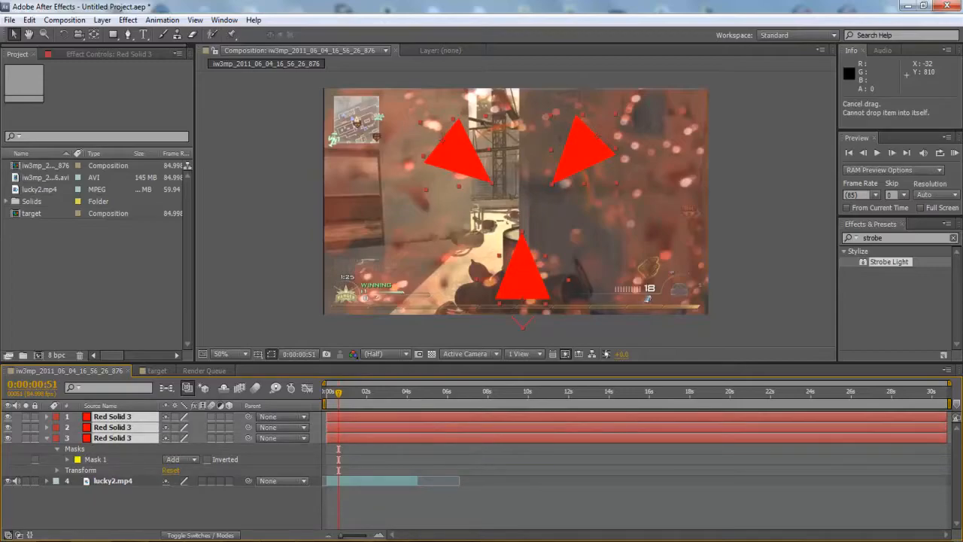
{"action": "right_click", "coordinate": [126, 427]}
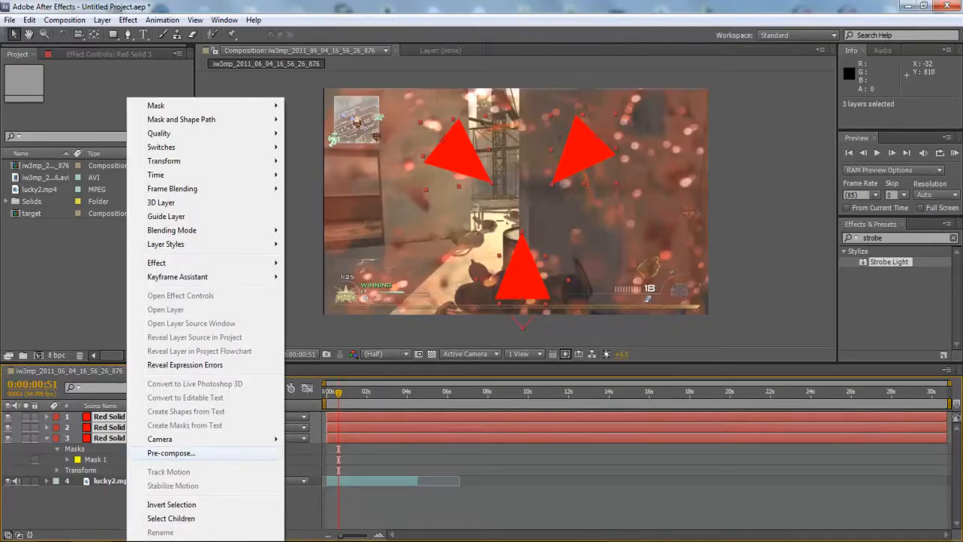
{"action": "left_click", "coordinate": [172, 452]}
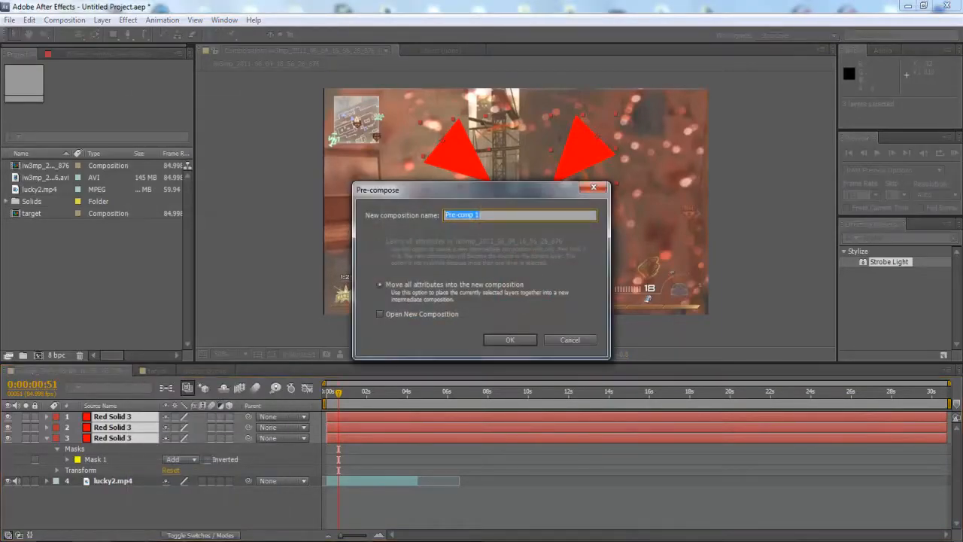
{"action": "type", "text": "Tirget"}
{"action": "key", "text": "Return"}
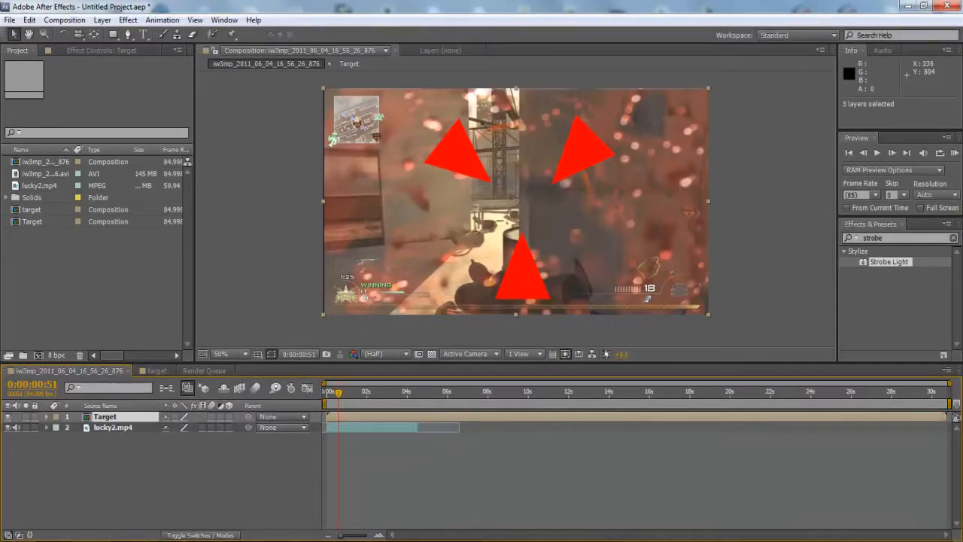
Play the composition from its beginning and shift the Target layer so that it starts at 0:00:00:56
{"action": "key", "text": "space"}
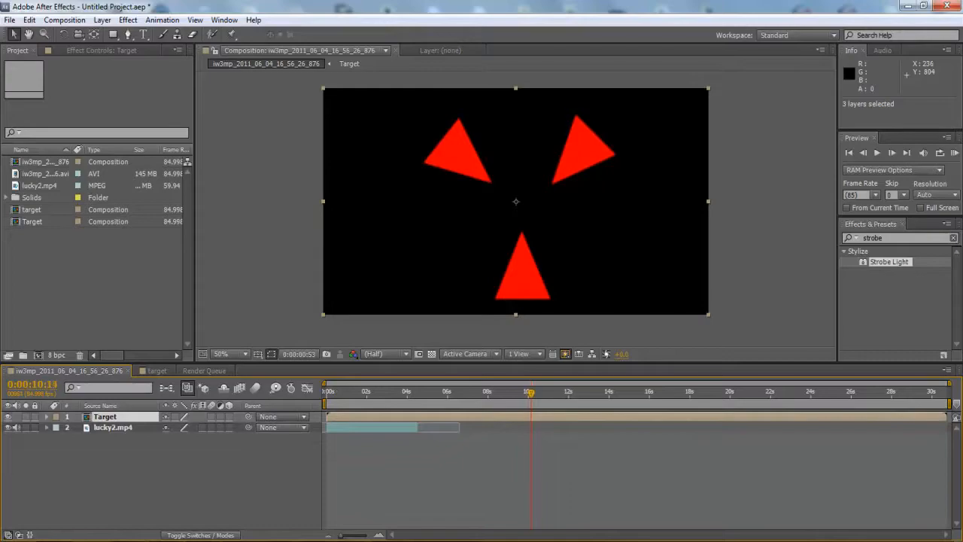
{"action": "key", "text": "Home"}
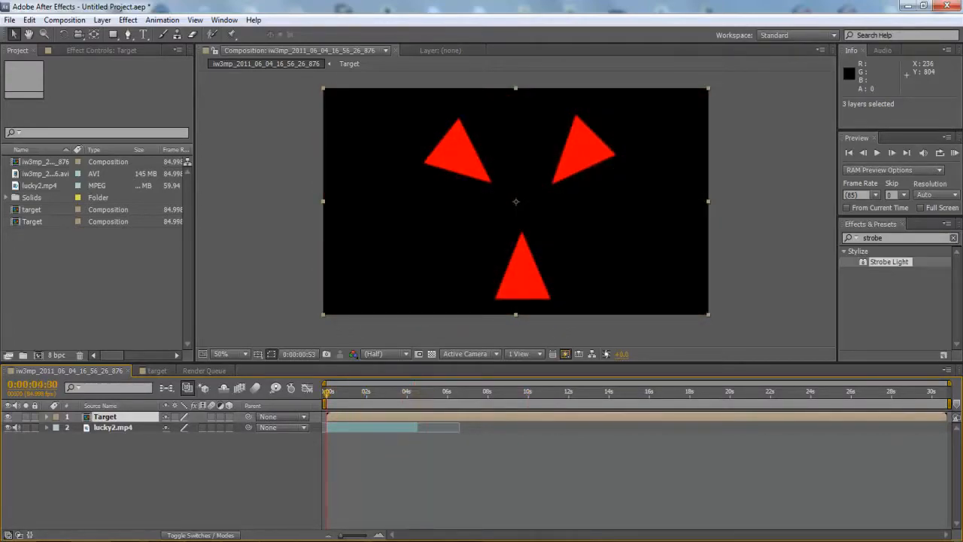
{"action": "key", "text": "space"}
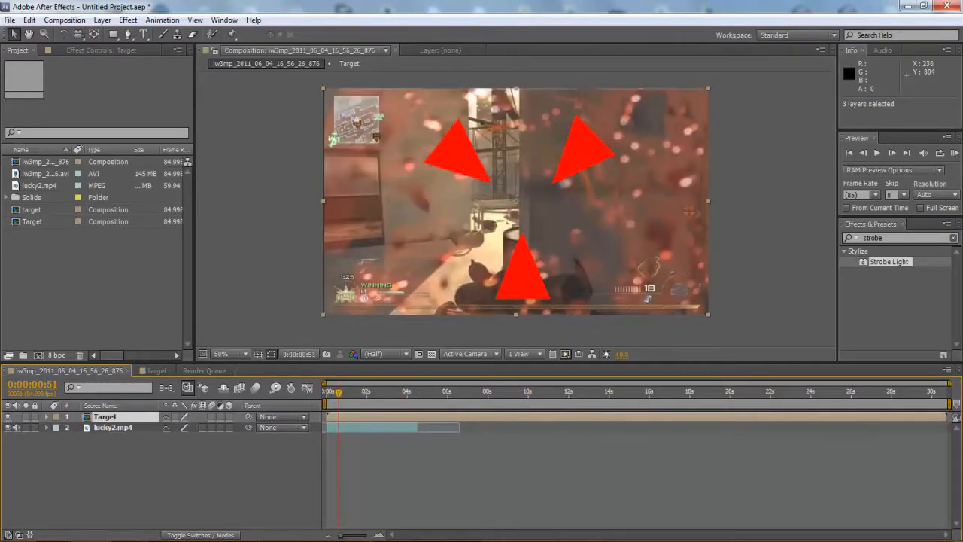
{"action": "left_click_drag", "start_coordinate": [361, 416], "coordinate": [366, 416]}
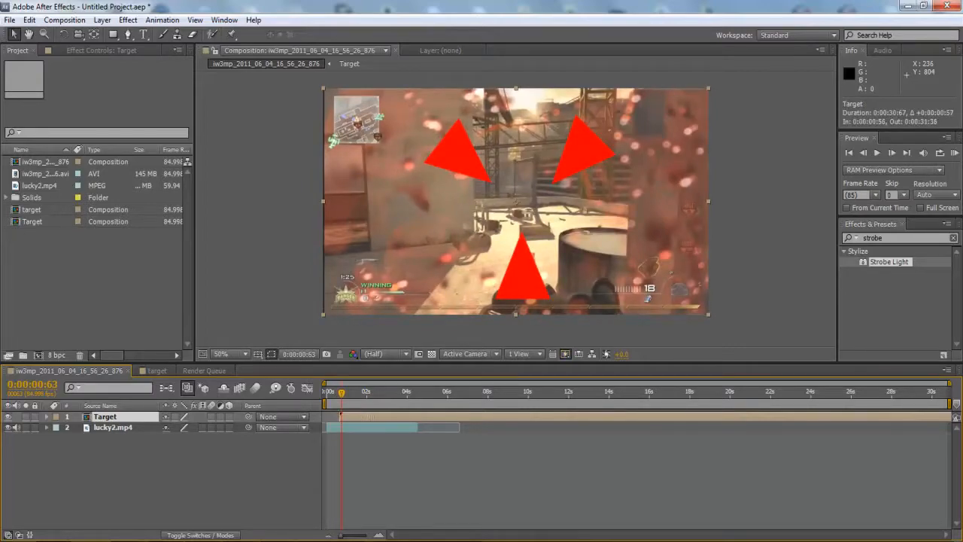
Enable auto-keyframing, keyframe the Target layer's opacity at 0%, and move that keyframe to 0:00:00:40
{"action": "left_click", "coordinate": [291, 388]}
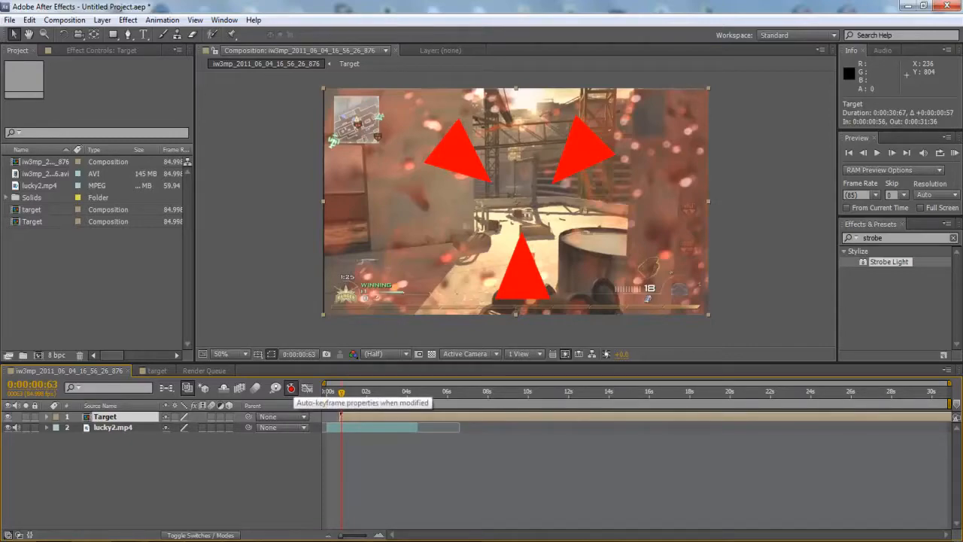
{"action": "key", "text": "t"}
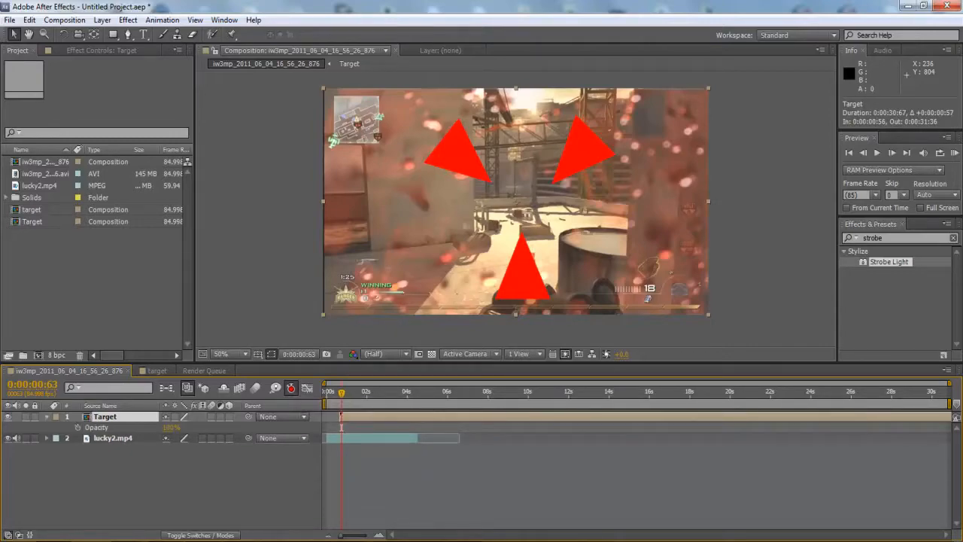
{"action": "left_click", "coordinate": [171, 427]}
{"action": "key", "text": "Return"}
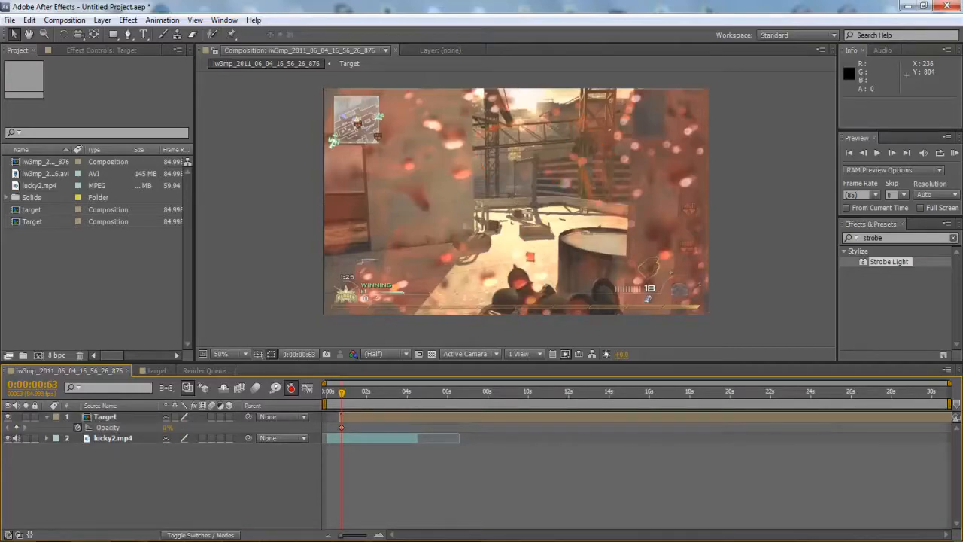
{"action": "left_click", "coordinate": [341, 428]}
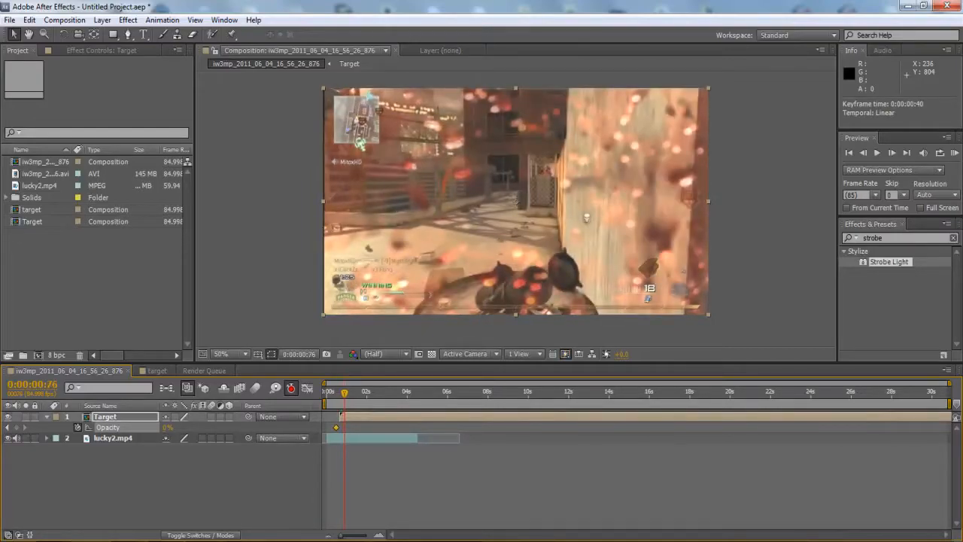
Fade the Target layer in with opacity keyframes of 0% at 0:00:00:74, 45% at 0:00:00:75 and 100% at 0:00:01:11
{"action": "left_click", "coordinate": [863, 153]}
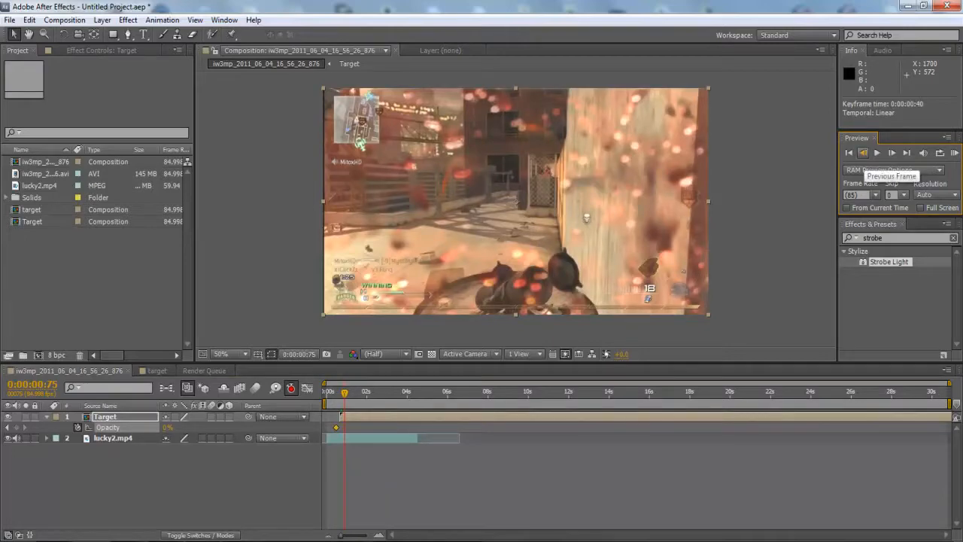
{"action": "left_click", "coordinate": [863, 153]}
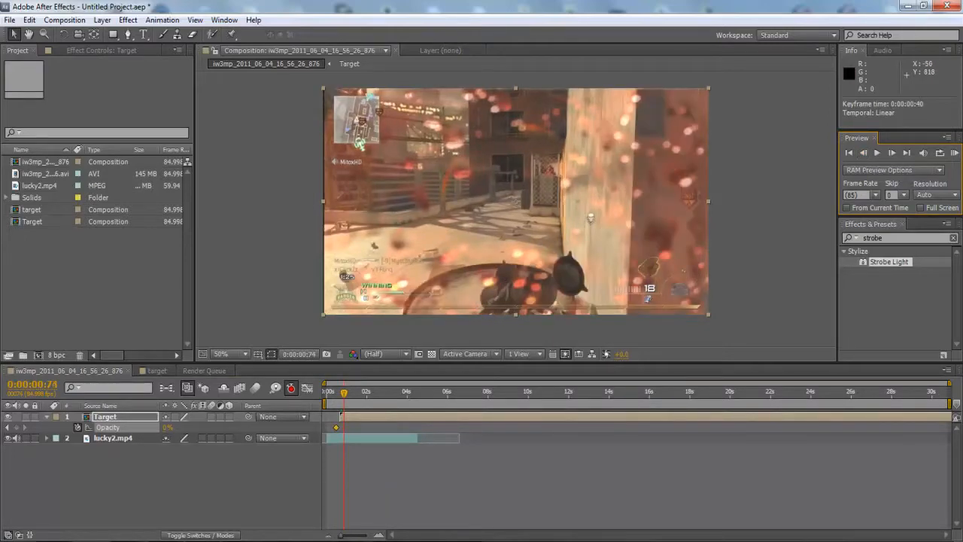
{"action": "left_click", "coordinate": [17, 427]}
{"action": "left_click", "coordinate": [892, 152]}
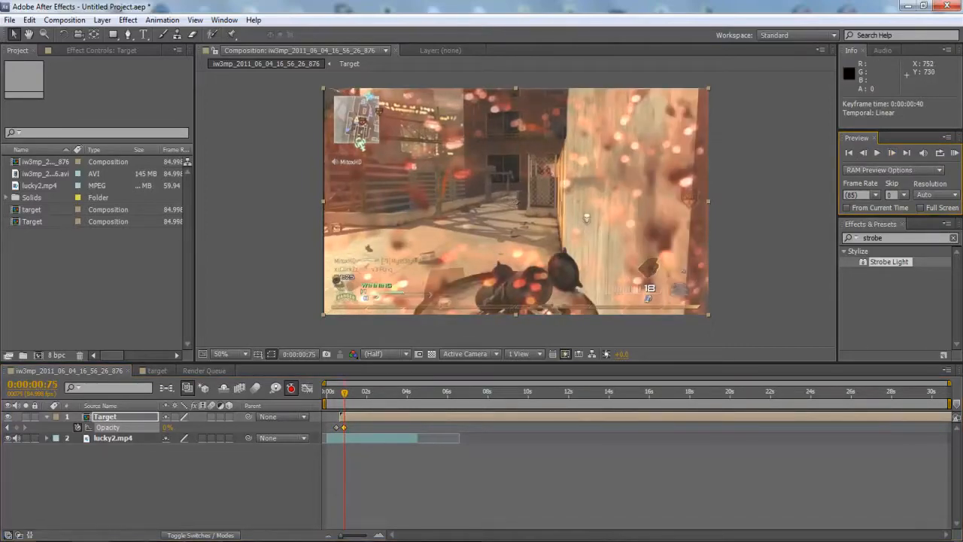
{"action": "left_click_drag", "start_coordinate": [167, 427], "coordinate": [192, 427]}
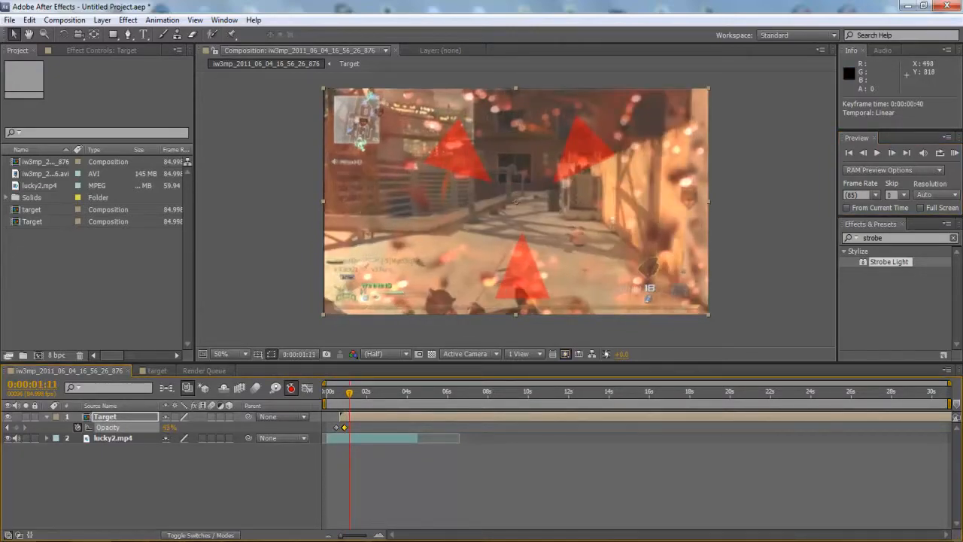
{"action": "left_click_drag", "start_coordinate": [169, 427], "coordinate": [204, 427]}
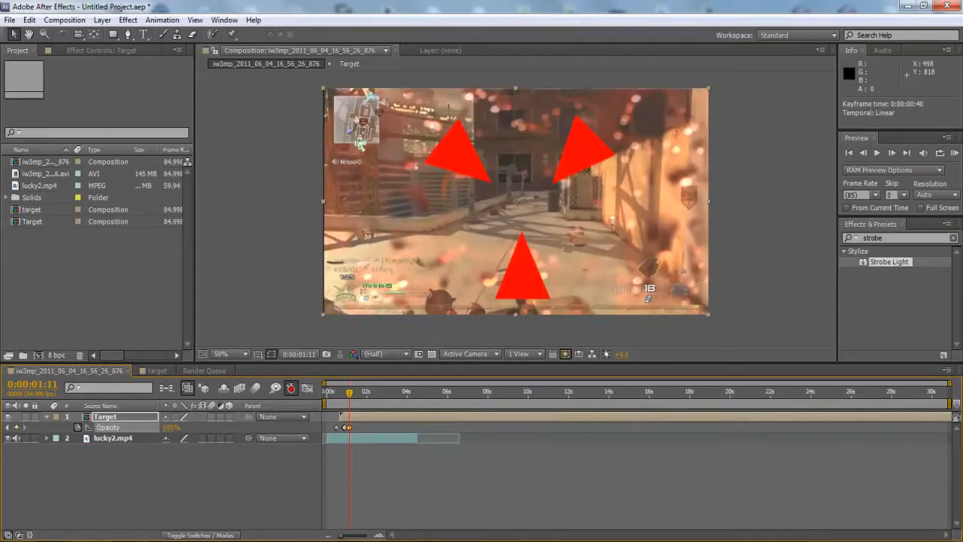
Fade the Target layer out with opacity keyframes of 100% at 0:00:02:02, 81% at 0:00:02:03 and 0% at 0:00:02:15
{"action": "key", "text": "space"}
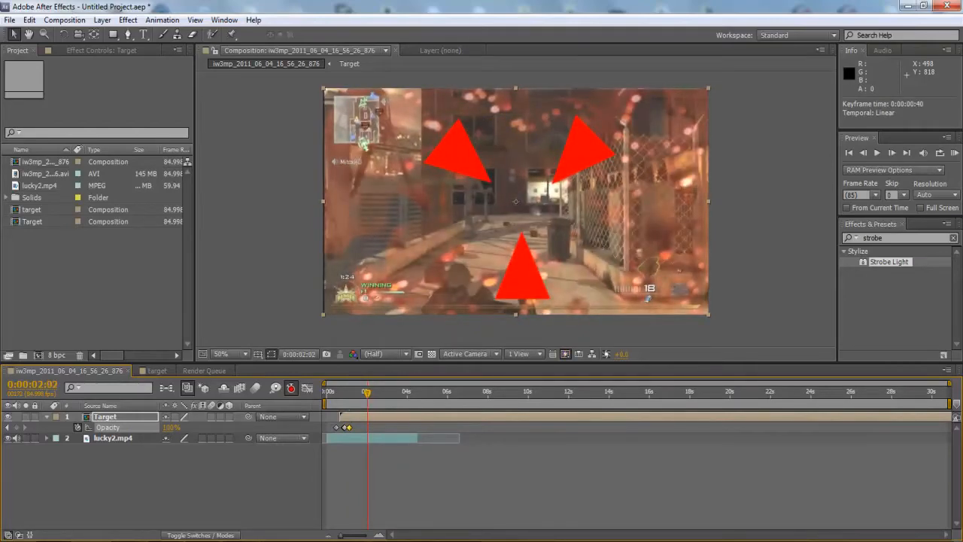
{"action": "left_click_drag", "start_coordinate": [171, 427], "coordinate": [169, 427]}
{"action": "left_click", "coordinate": [891, 153]}
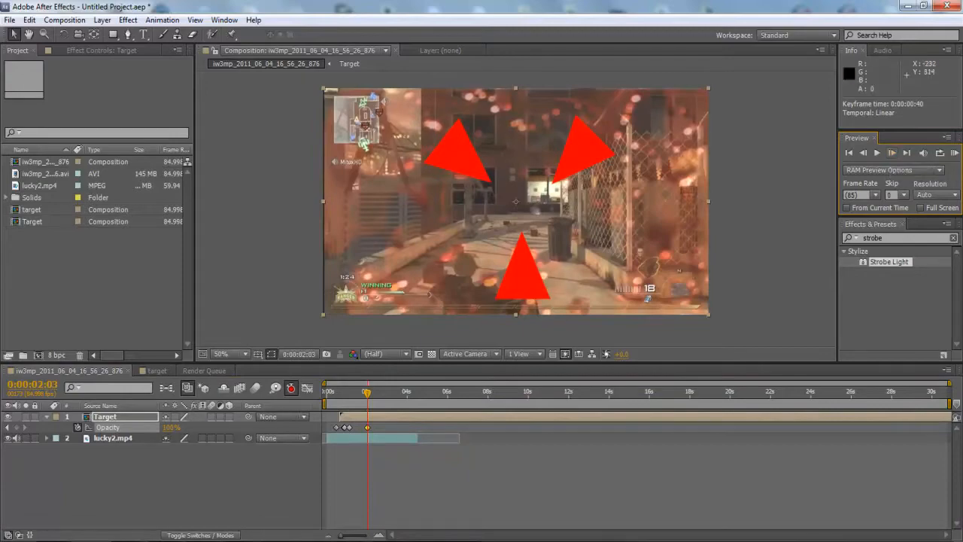
{"action": "left_click_drag", "start_coordinate": [170, 427], "coordinate": [157, 427]}
{"action": "key", "text": "space"}
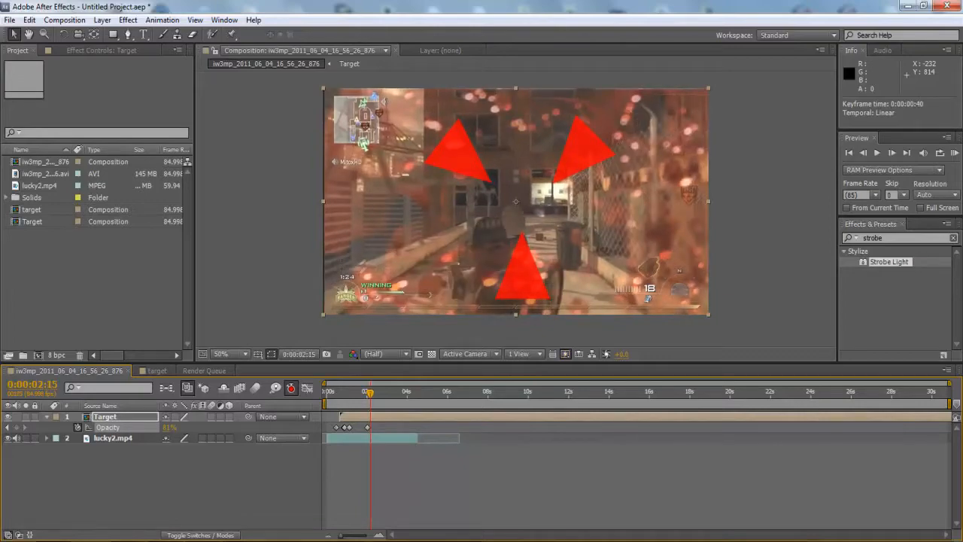
{"action": "left_click_drag", "start_coordinate": [157, 427], "coordinate": [96, 427]}
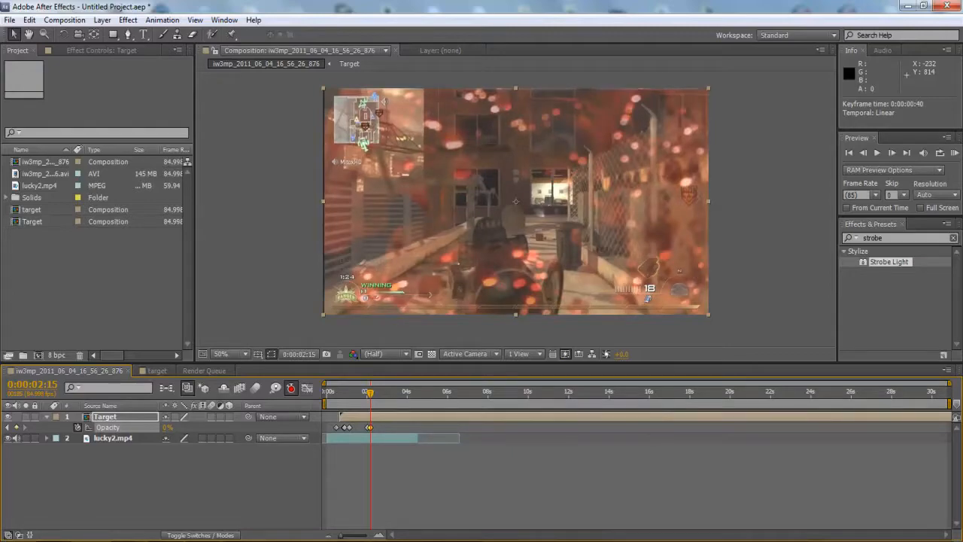
Display the Target layer's position and review the footage between its fade-out and fade-in, frame by frame and in playback
{"action": "key", "text": "p"}
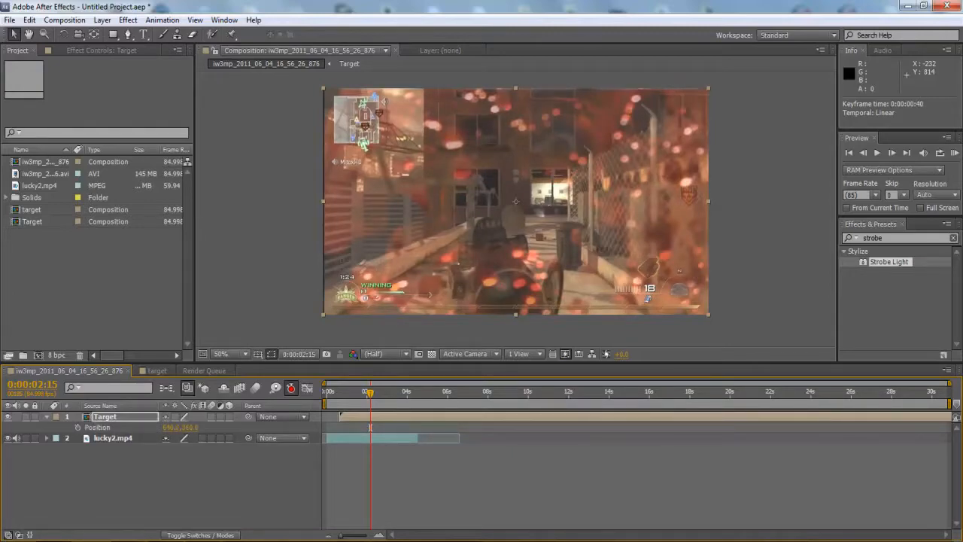
{"action": "key", "text": "Page_Up"}
{"action": "key", "text": "Page_Up"}
{"action": "key", "text": "Page_Up"}
{"action": "key", "text": "Page_Up"}
{"action": "key", "text": "Page_Up"}
{"action": "key", "text": "Page_Up"}
{"action": "key", "text": "Page_Up"}
{"action": "key", "text": "Page_Up"}
{"action": "key", "text": "Page_Up"}
{"action": "key", "text": "Page_Up"}
{"action": "key", "text": "Page_Up"}
{"action": "key", "text": "Page_Up"}
{"action": "key", "text": "Page_Up"}
{"action": "key", "text": "Page_Up"}
{"action": "key", "text": "Page_Up"}
{"action": "key", "text": "Page_Up"}
{"action": "key", "text": "Page_Up"}
{"action": "key", "text": "Page_Up"}
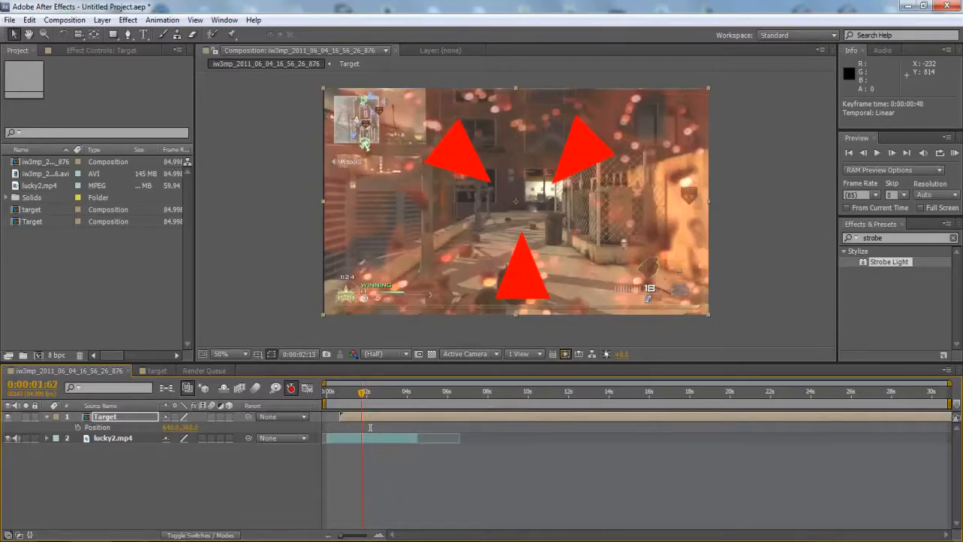
{"action": "key", "text": "Page_Up"}
{"action": "key", "text": "Page_Up"}
{"action": "key", "text": "Page_Up"}
{"action": "key", "text": "Page_Up"}
{"action": "key", "text": "Page_Up"}
{"action": "key", "text": "Page_Up"}
{"action": "key", "text": "Page_Up"}
{"action": "key", "text": "Page_Up"}
{"action": "key", "text": "Page_Up"}
{"action": "key", "text": "Page_Up"}
{"action": "key", "text": "Page_Up"}
{"action": "key", "text": "Page_Up"}
{"action": "key", "text": "Page_Up"}
{"action": "key", "text": "Page_Up"}
{"action": "key", "text": "Page_Up"}
{"action": "key", "text": "Page_Up"}
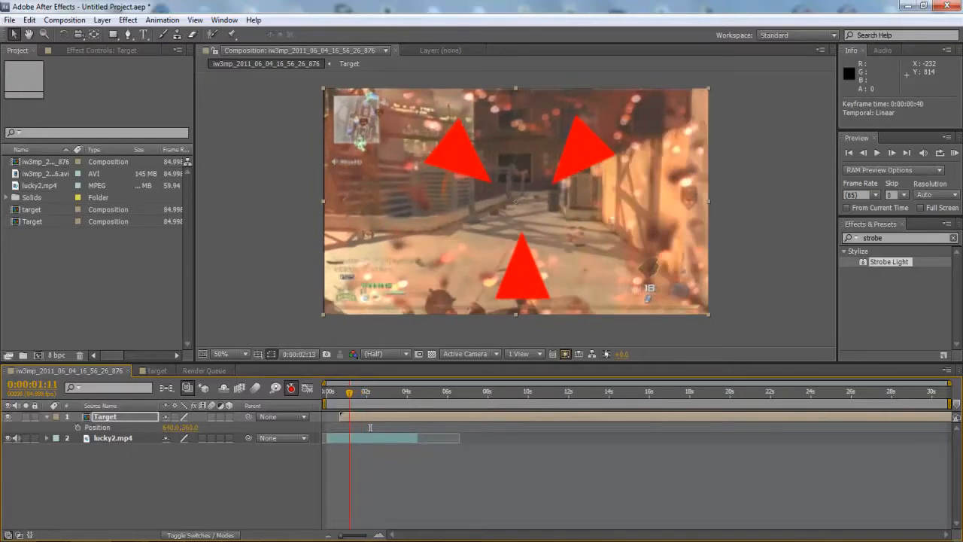
{"action": "key", "text": "Page_Up"}
{"action": "key", "text": "Page_Up"}
{"action": "key", "text": "Page_Up"}
{"action": "key", "text": "Page_Up"}
{"action": "key", "text": "Page_Up"}
{"action": "key", "text": "Page_Up"}
{"action": "key", "text": "Page_Up"}
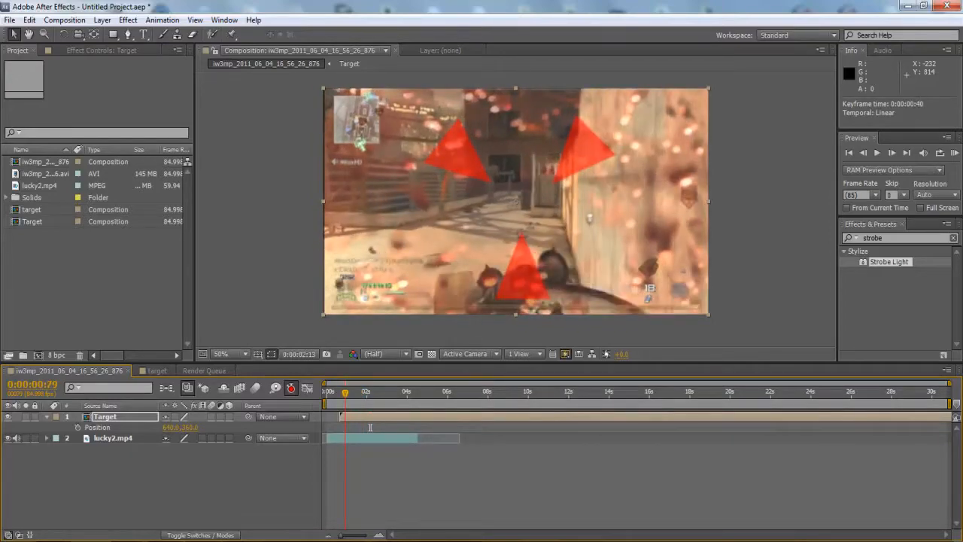
{"action": "key", "text": "Page_Up"}
{"action": "key", "text": "Page_Up"}
{"action": "key", "text": "Page_Up"}
{"action": "key", "text": "Page_Up"}
{"action": "key", "text": "Page_Up"}
{"action": "key", "text": "Page_Up"}
{"action": "key", "text": "Page_Up"}
{"action": "key", "text": "Page_Up"}
{"action": "key", "text": "Page_Up"}
{"action": "key", "text": "Page_Up"}
{"action": "key", "text": "space"}
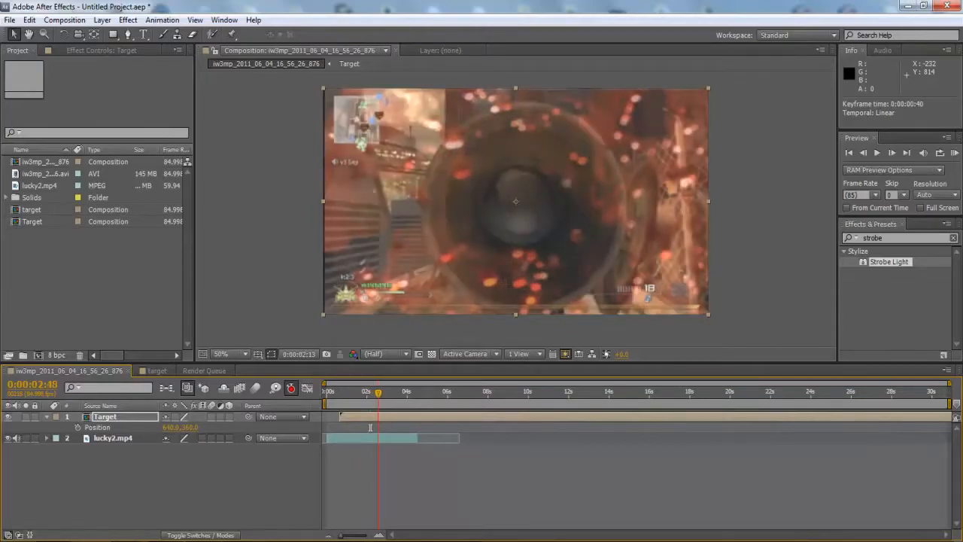
{"action": "key", "text": "space"}
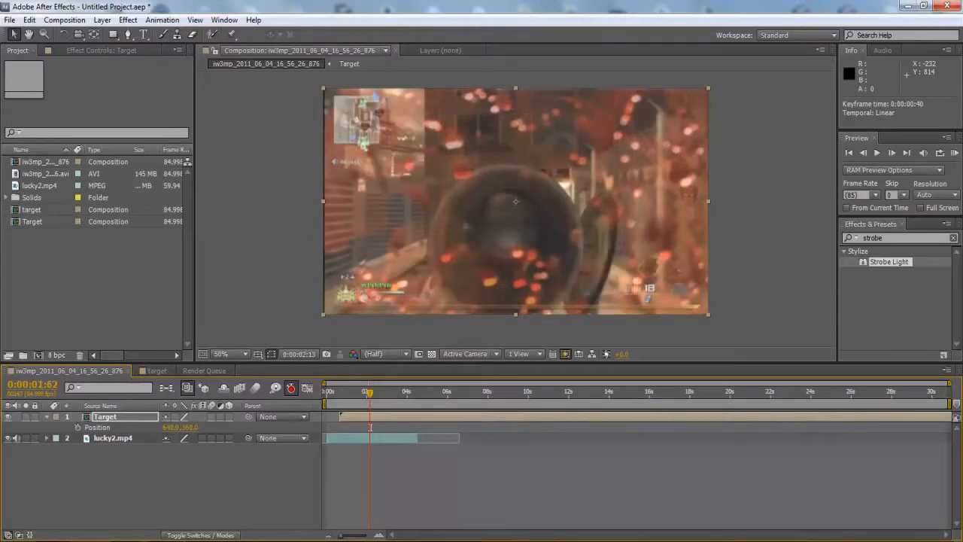
Keyframe the Target layer's position at about 650, 274 on 0:00:01:09, moving the triangles up around the distant enemy
{"action": "key", "text": "Page_Up"}
{"action": "key", "text": "Page_Up"}
{"action": "key", "text": "Page_Up"}
{"action": "key", "text": "Page_Up"}
{"action": "key", "text": "Page_Up"}
{"action": "key", "text": "Page_Up"}
{"action": "key", "text": "Page_Up"}
{"action": "key", "text": "Page_Up"}
{"action": "key", "text": "Page_Up"}
{"action": "key", "text": "Page_Up"}
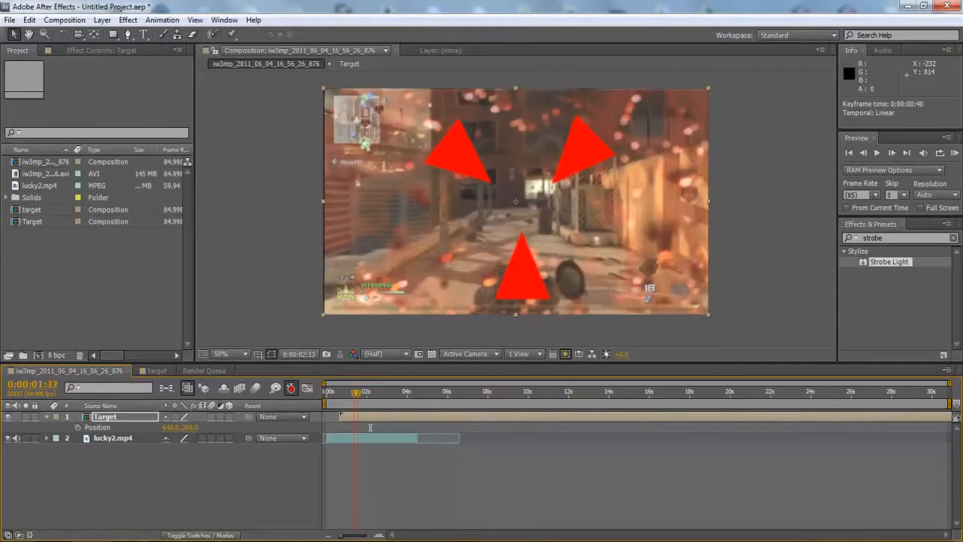
{"action": "key", "text": "Page_Up"}
{"action": "key", "text": "Page_Up"}
{"action": "key", "text": "Page_Up"}
{"action": "key", "text": "Page_Up"}
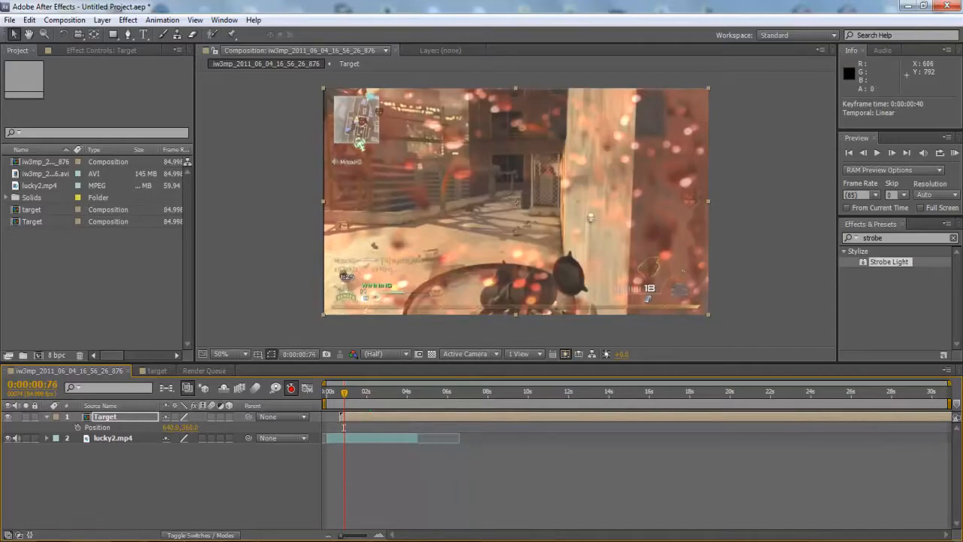
{"action": "key", "text": "space"}
{"action": "left_click_drag", "start_coordinate": [541, 205], "coordinate": [544, 181]}
{"action": "key", "text": "Up"}
{"action": "key", "text": "Up"}
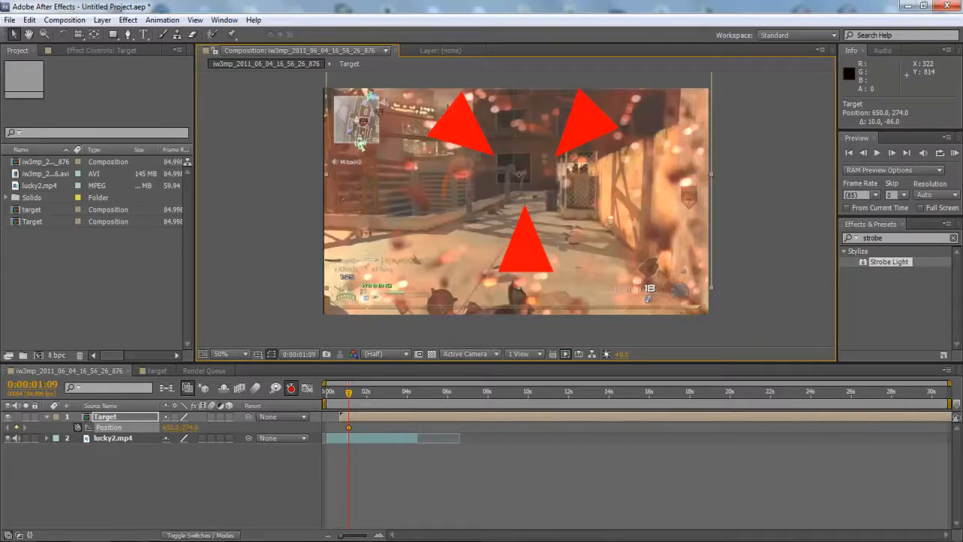
Keyframe the Target layer's position at about 670, 276 on 0:00:01:16 and about 544, 338 on 0:00:01:47
{"action": "left_click_drag", "start_coordinate": [348, 394], "coordinate": [351, 393]}
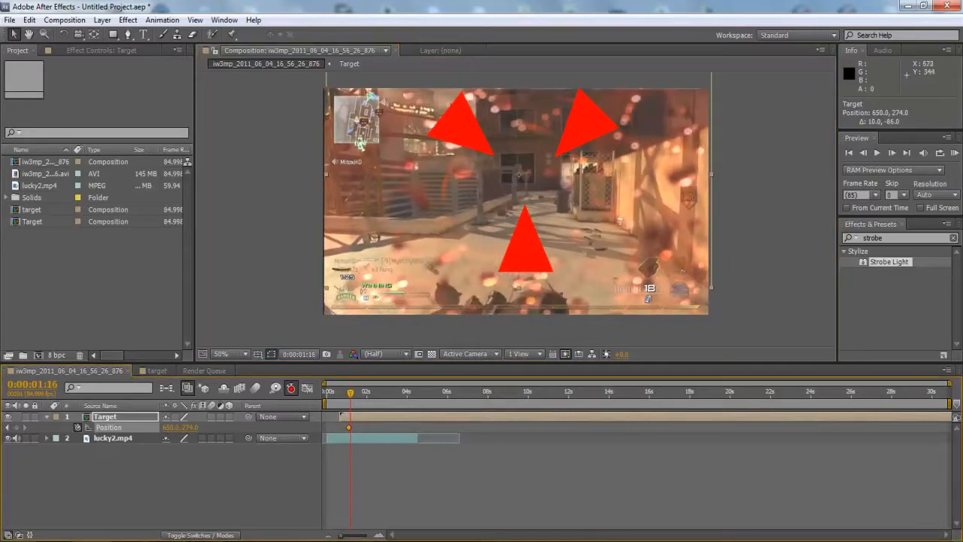
{"action": "left_click_drag", "start_coordinate": [530, 190], "coordinate": [536, 190]}
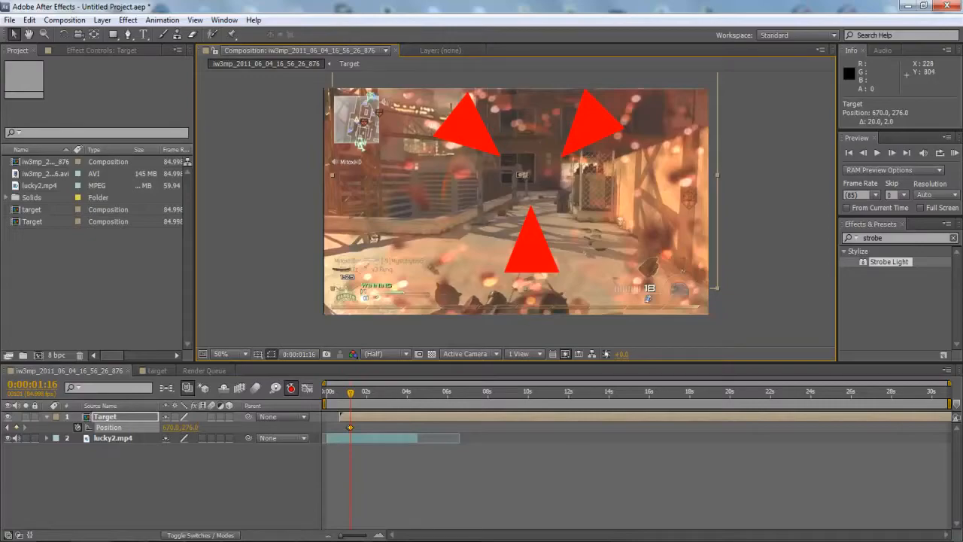
{"action": "left_click_drag", "start_coordinate": [351, 393], "coordinate": [357, 393]}
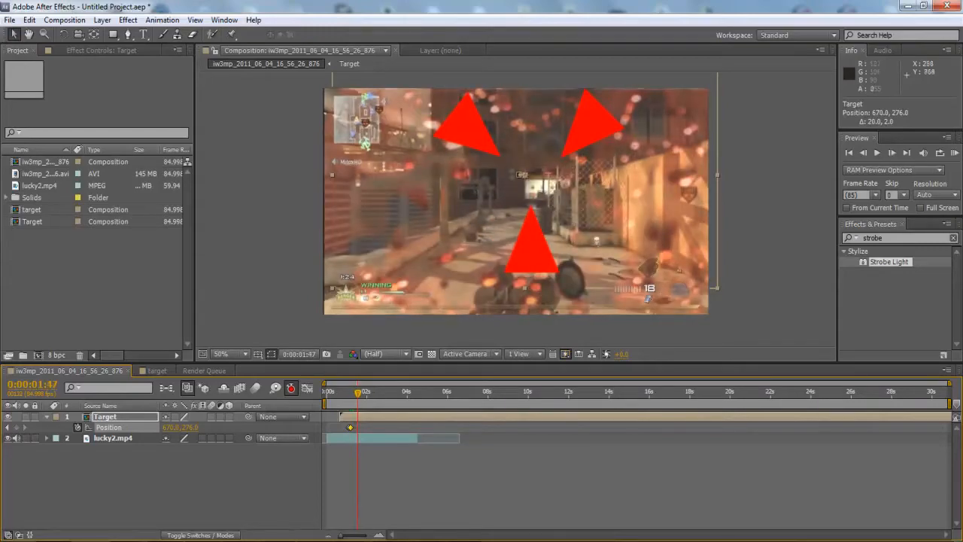
{"action": "left_click_drag", "start_coordinate": [534, 181], "coordinate": [497, 195]}
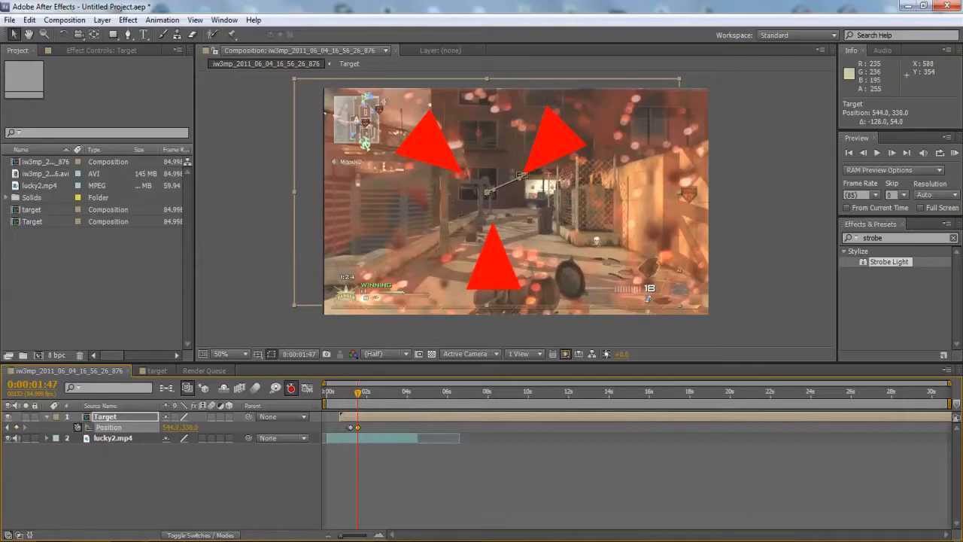
Refine the Target layer's motion path with positions of about 646, 272 at 0:00:01:09 and about 647, 265 at 0:00:01:29
{"action": "left_click_drag", "start_coordinate": [357, 393], "coordinate": [353, 393]}
{"action": "left_click_drag", "start_coordinate": [510, 200], "coordinate": [529, 193]}
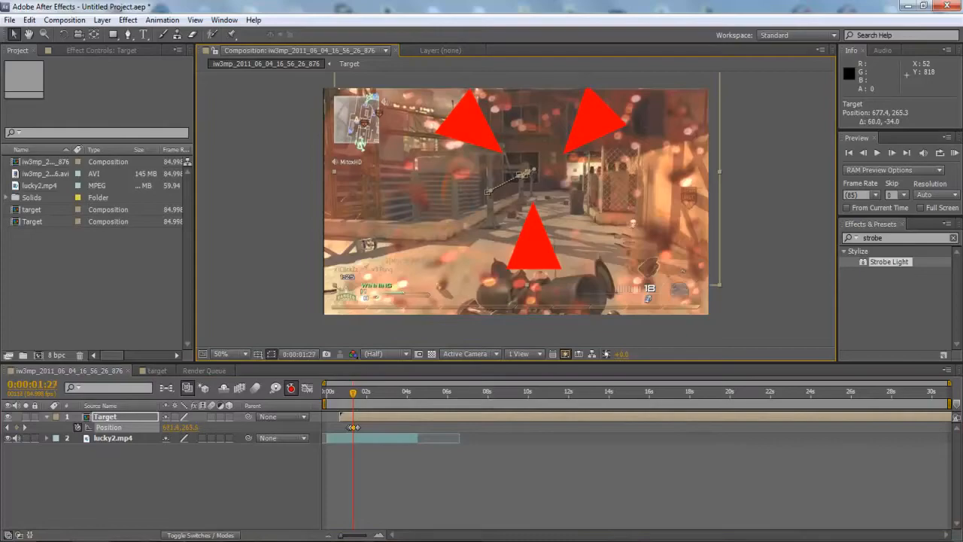
{"action": "left_click_drag", "start_coordinate": [352, 392], "coordinate": [349, 392]}
{"action": "left_click_drag", "start_coordinate": [549, 196], "coordinate": [547, 196]}
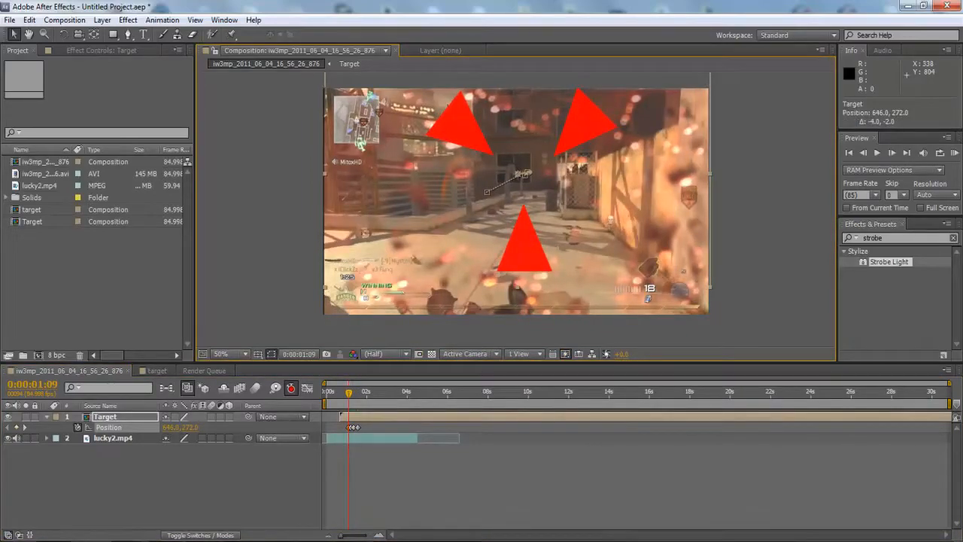
{"action": "left_click_drag", "start_coordinate": [349, 393], "coordinate": [353, 393]}
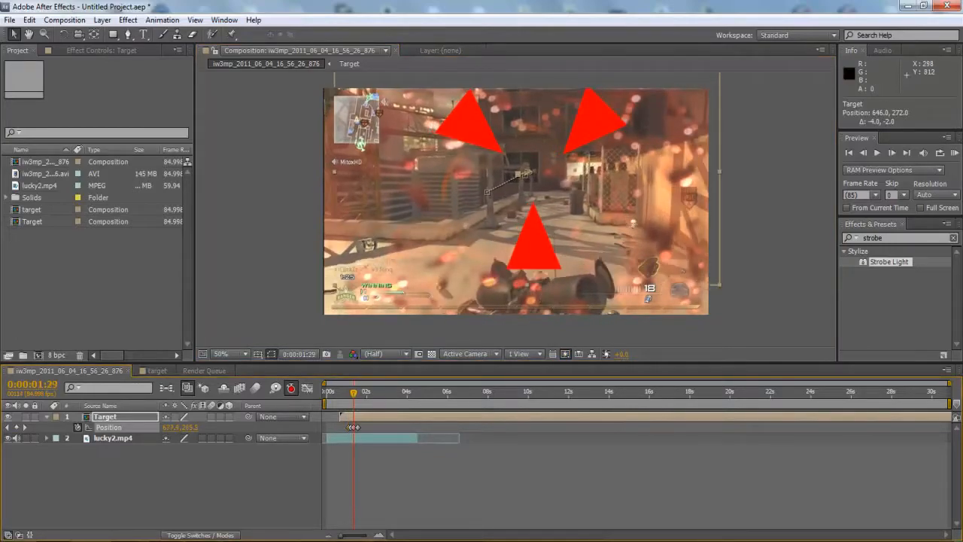
{"action": "left_click_drag", "start_coordinate": [546, 194], "coordinate": [536, 193]}
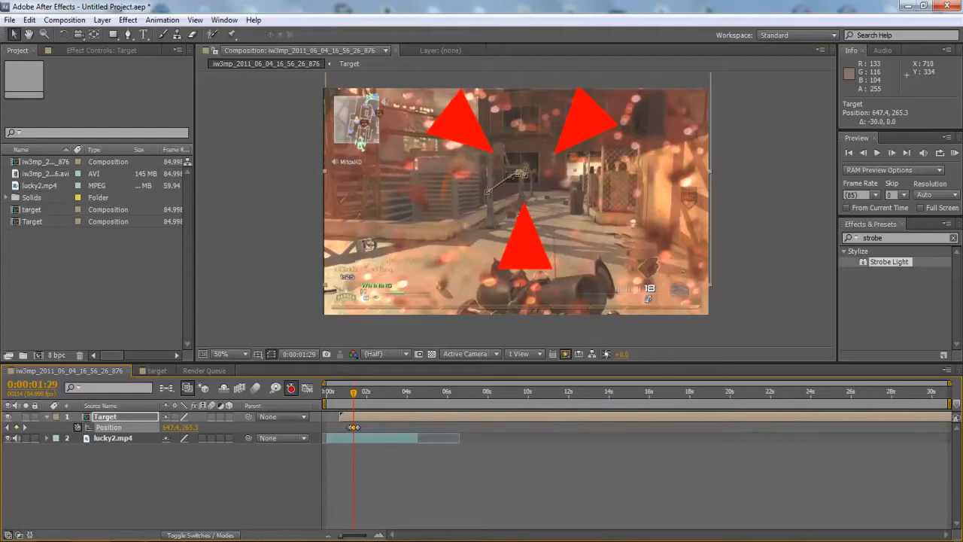
{"action": "left_click_drag", "start_coordinate": [353, 393], "coordinate": [358, 393]}
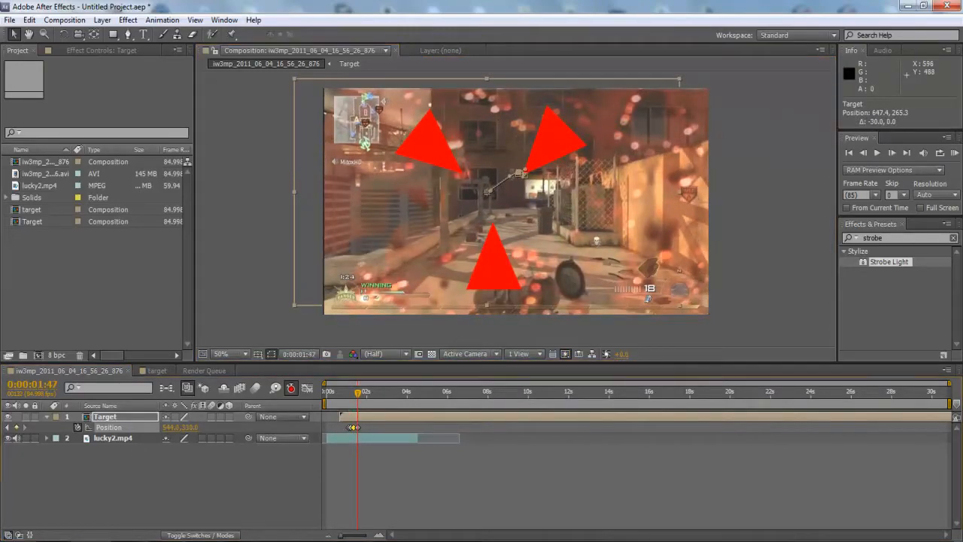
Refine the Target layer's tracking by moving its position at 0:00:01:47 and to about 640, 268 around 0:00:01:21
{"action": "left_click_drag", "start_coordinate": [488, 212], "coordinate": [481, 207]}
{"action": "mouse_move", "coordinate": [357, 393]}
{"action": "left_mouse_down"}
{"action": "mouse_move", "coordinate": [374, 392]}
{"action": "mouse_move", "coordinate": [351, 393]}
{"action": "left_mouse_up"}
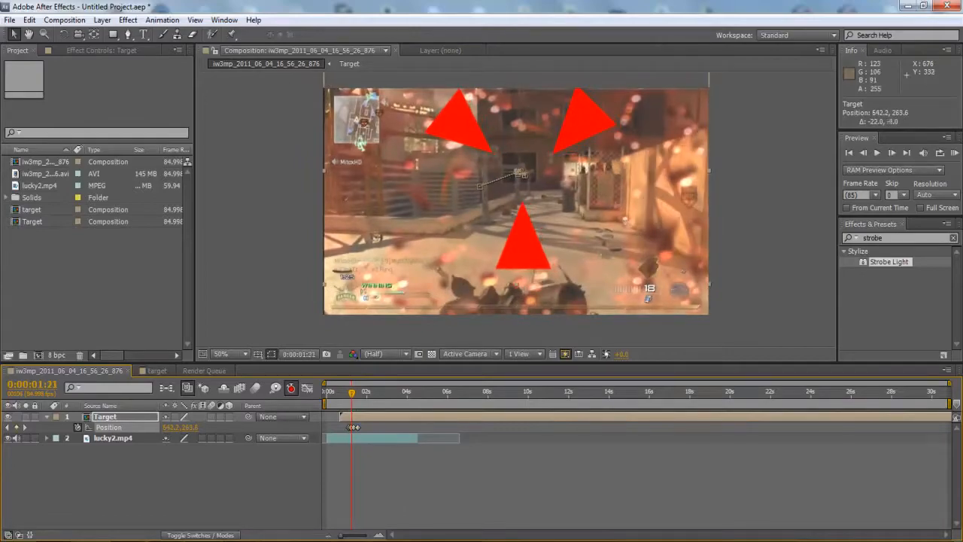
{"action": "mouse_move", "coordinate": [351, 393]}
{"action": "left_mouse_down"}
{"action": "mouse_move", "coordinate": [372, 392]}
{"action": "mouse_move", "coordinate": [352, 392]}
{"action": "left_mouse_up"}
{"action": "scroll", "coordinate": [450, 189], "scroll_direction": "down", "scroll_amount": 2}
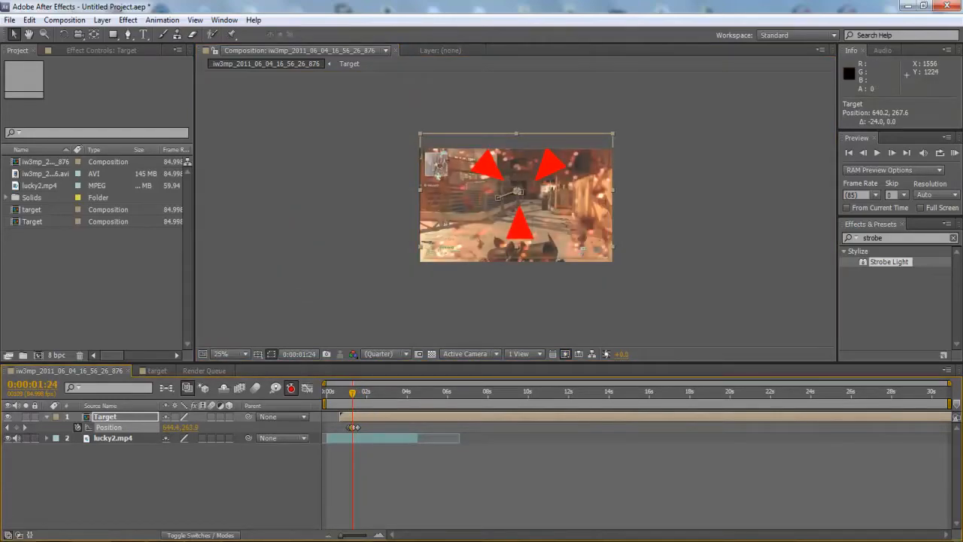
Keyframe the Target layer's scale at about 82% on 0:00:01:14 and nudge its position to about 655, 265
{"action": "left_click_drag", "start_coordinate": [353, 393], "coordinate": [349, 393]}
{"action": "key", "text": "s"}
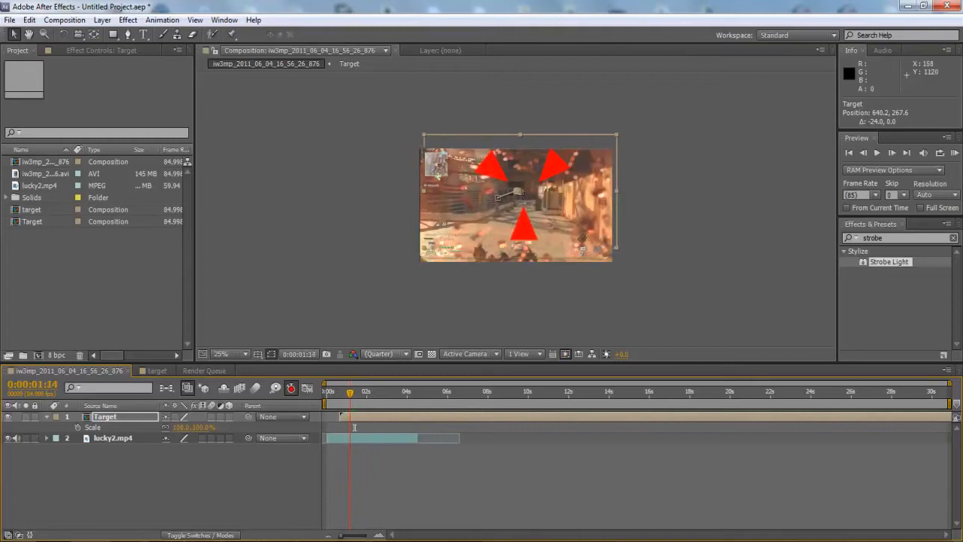
{"action": "scroll", "coordinate": [525, 300], "scroll_direction": "up", "scroll_amount": 2}
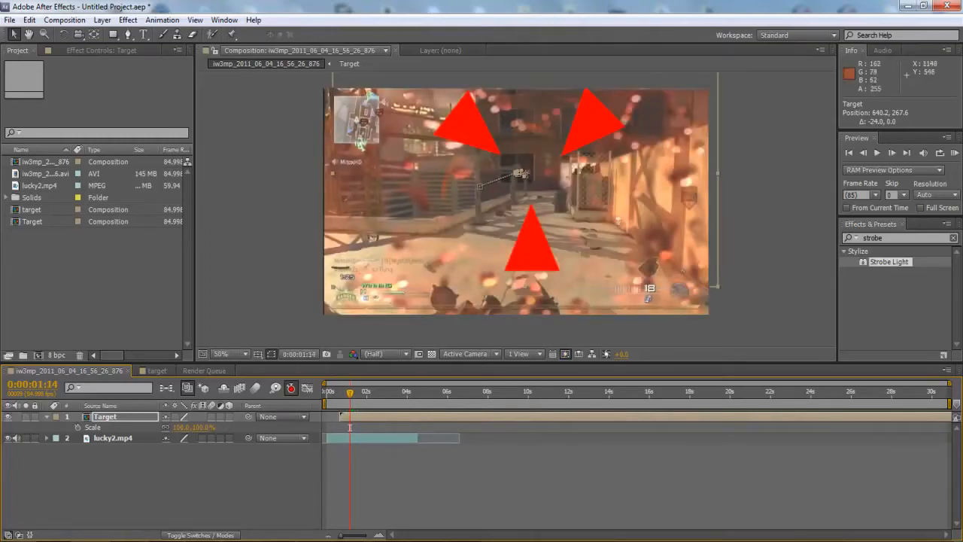
{"action": "scroll", "coordinate": [516, 209], "scroll_direction": "down", "scroll_amount": 2}
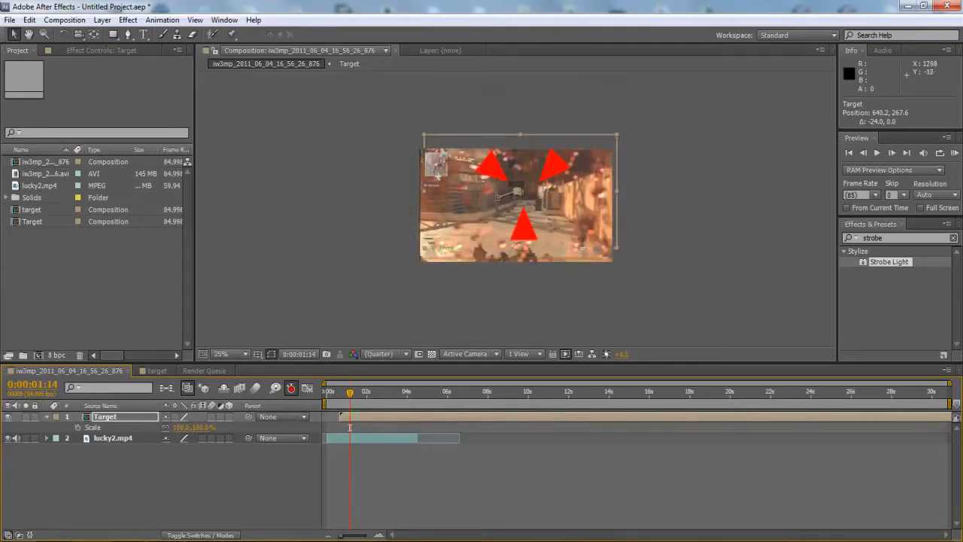
{"action": "left_click_drag", "start_coordinate": [617, 136], "coordinate": [600, 145]}
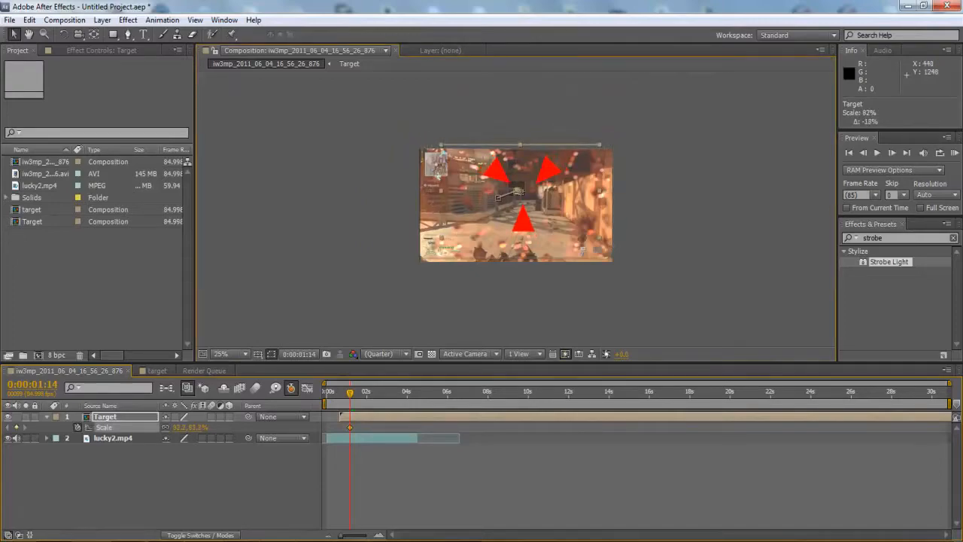
{"action": "scroll", "coordinate": [531, 203], "scroll_direction": "up", "scroll_amount": 2}
{"action": "left_click_drag", "start_coordinate": [530, 228], "coordinate": [526, 225]}
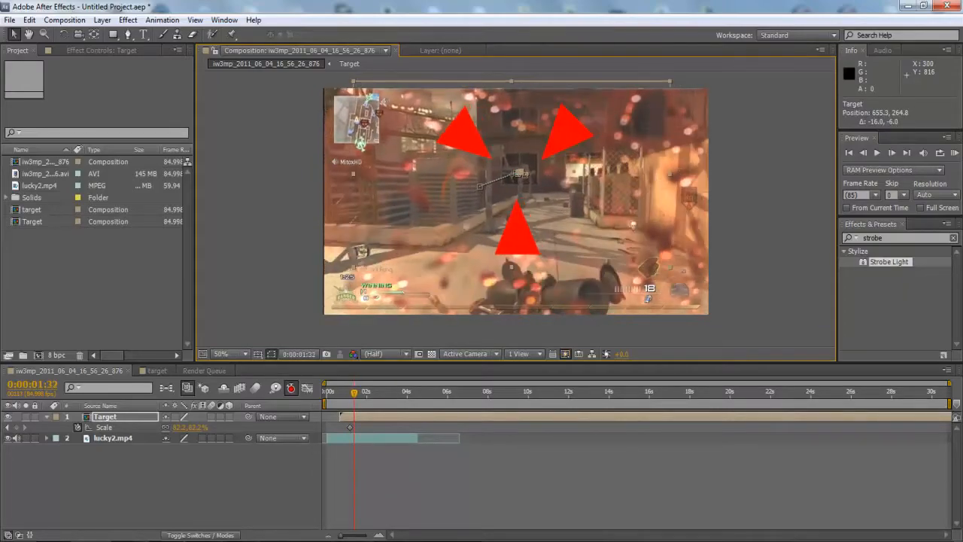
Keyframe the Target layer's scale at about 62% on 0:00:01:32 and 35% on 0:00:01:54, with its position at about 526, 338
{"action": "left_click_drag", "start_coordinate": [670, 82], "coordinate": [630, 104]}
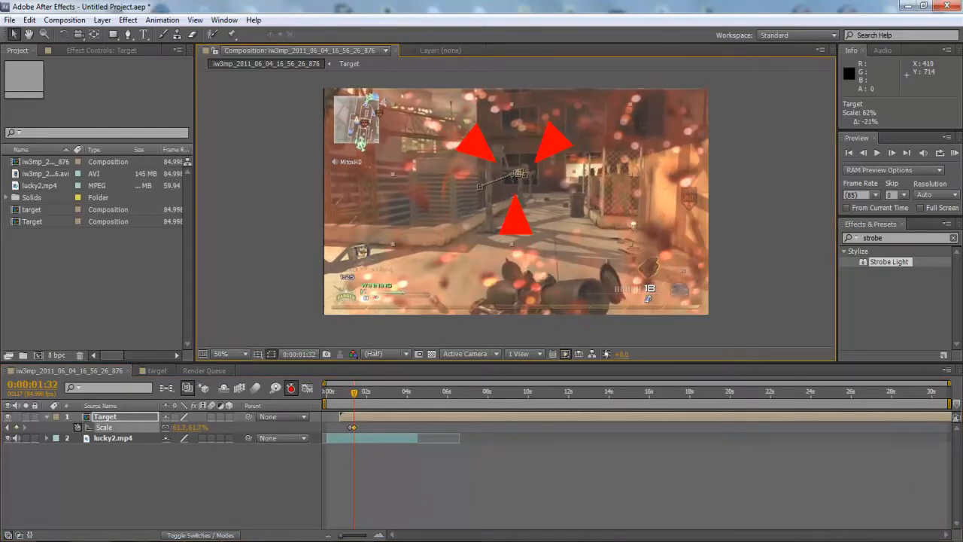
{"action": "left_click_drag", "start_coordinate": [355, 393], "coordinate": [360, 394]}
{"action": "left_click_drag", "start_coordinate": [598, 116], "coordinate": [546, 146]}
{"action": "left_click_drag", "start_coordinate": [499, 201], "coordinate": [501, 207]}
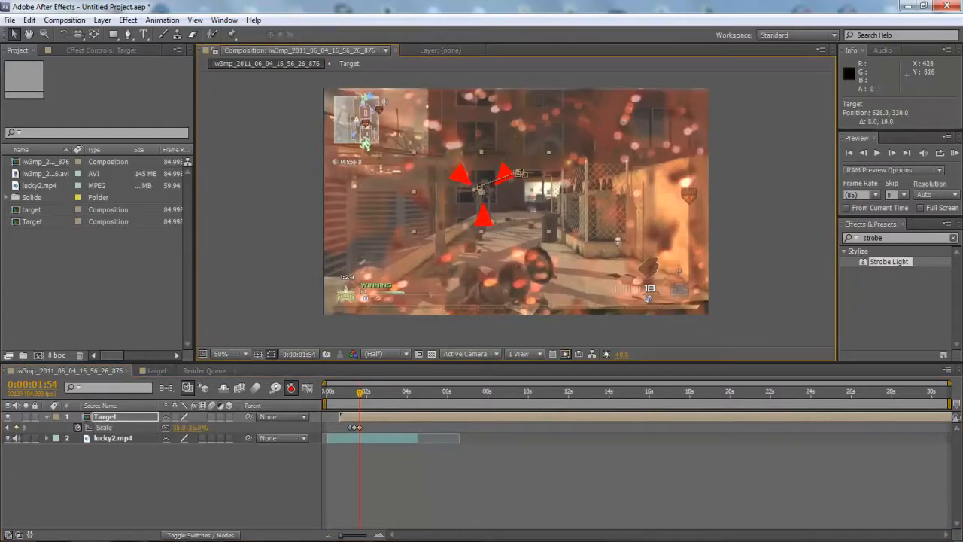
Keyframe the Target layer's scale at about 27% on 0:00:01:80 and about 12% on 0:00:02:05
{"action": "left_click_drag", "start_coordinate": [360, 394], "coordinate": [365, 393]}
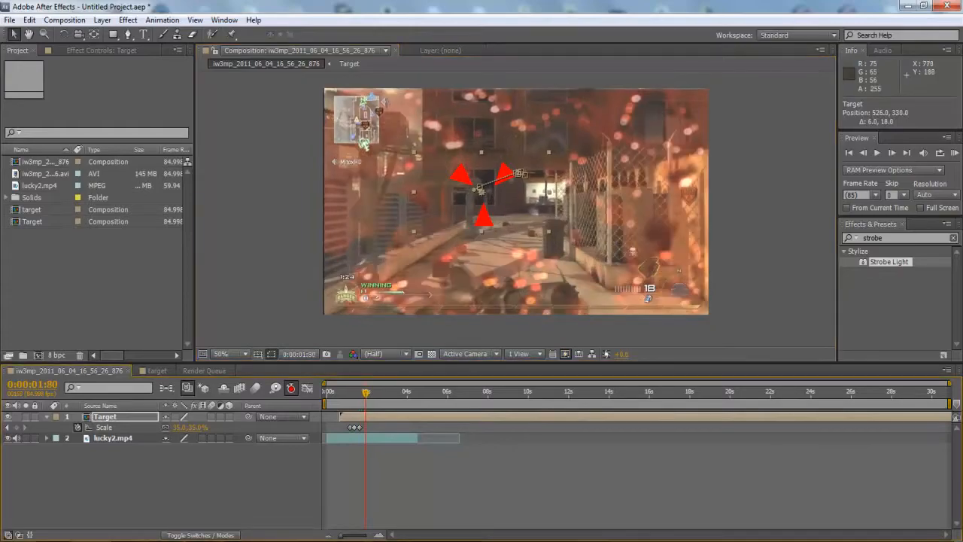
{"action": "left_click_drag", "start_coordinate": [548, 152], "coordinate": [533, 161]}
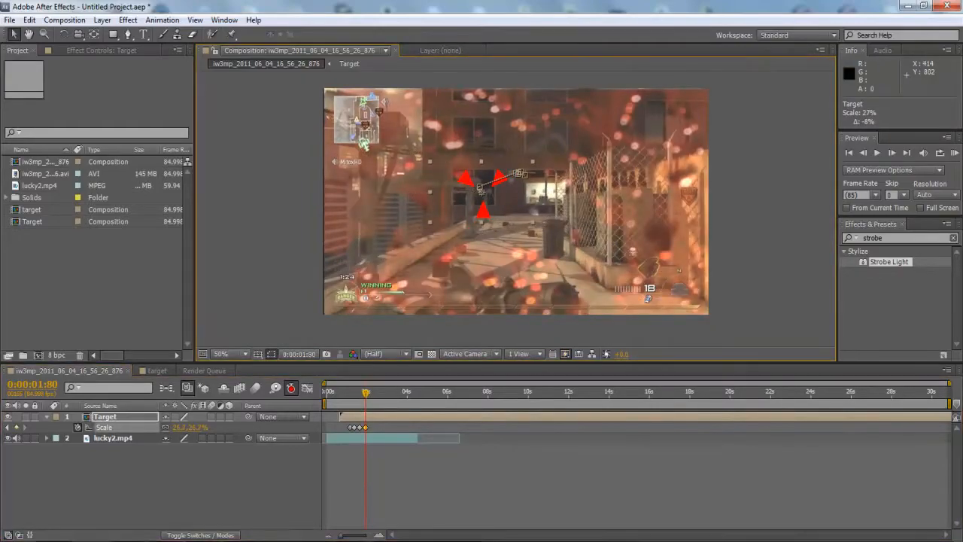
{"action": "left_click_drag", "start_coordinate": [365, 393], "coordinate": [368, 393]}
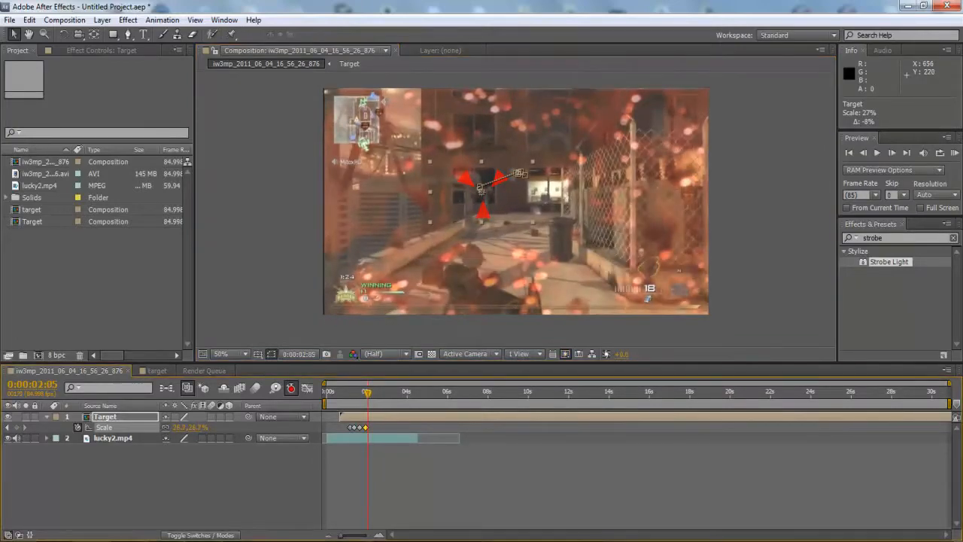
{"action": "left_click_drag", "start_coordinate": [531, 164], "coordinate": [504, 178]}
Shrink the Target layer's scale to about 18% at 0:00:01:70 and about 20% at 0:00:01:57
{"action": "left_click_drag", "start_coordinate": [368, 393], "coordinate": [364, 393]}
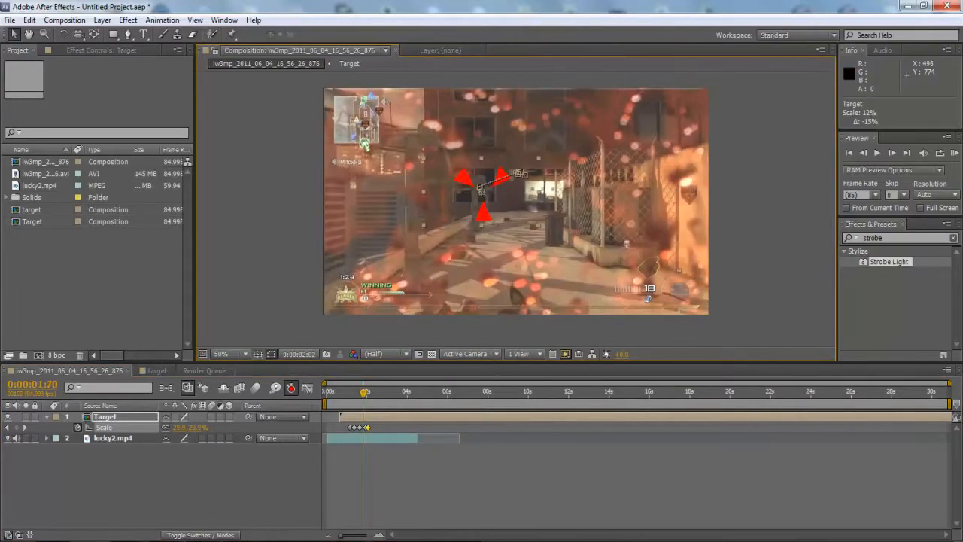
{"action": "left_click_drag", "start_coordinate": [521, 173], "coordinate": [511, 177]}
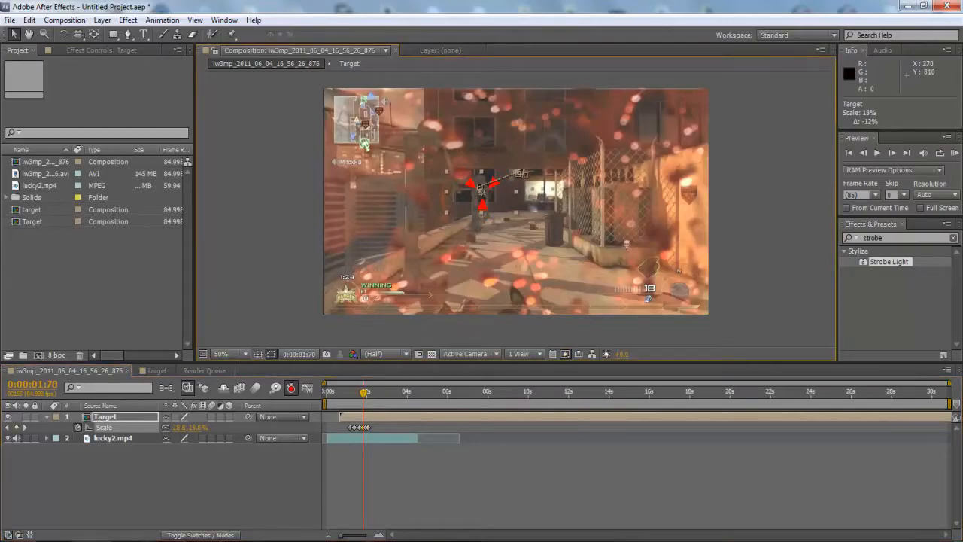
{"action": "left_click_drag", "start_coordinate": [364, 393], "coordinate": [361, 393]}
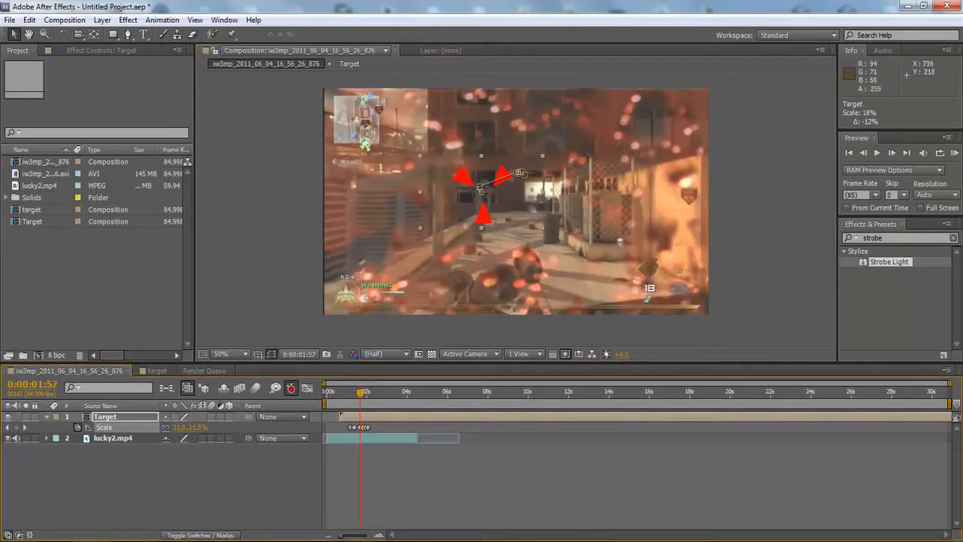
{"action": "left_click_drag", "start_coordinate": [543, 155], "coordinate": [520, 169]}
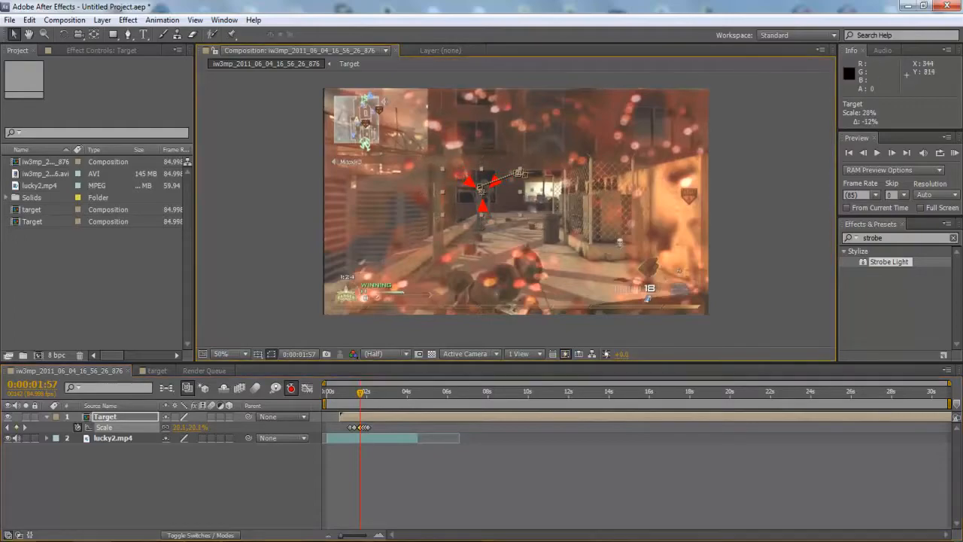
Play back the animation, and shrink the Target layer's scale to about 29% at 0:00:01:09 and 33% at 0:00:01:19
{"action": "key", "text": "space"}
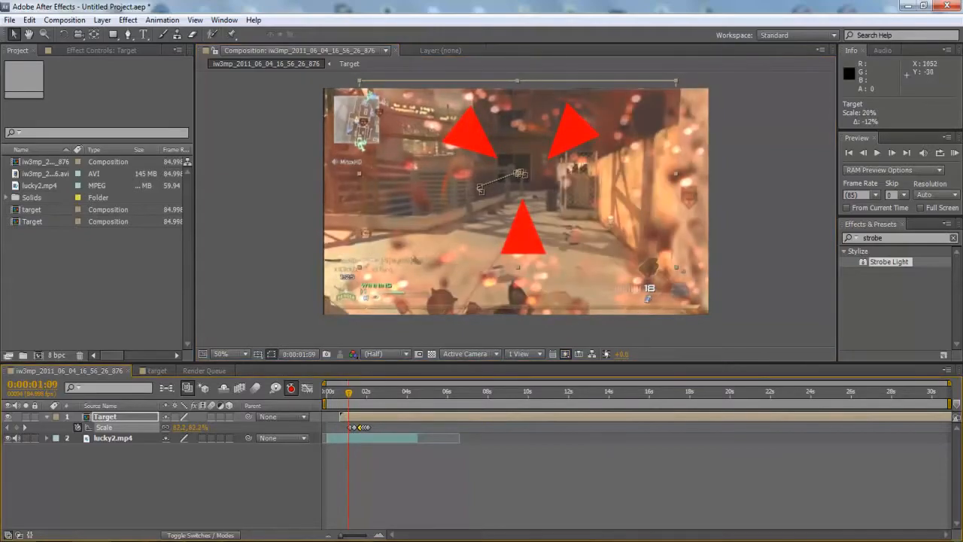
{"action": "left_click_drag", "start_coordinate": [675, 80], "coordinate": [598, 141]}
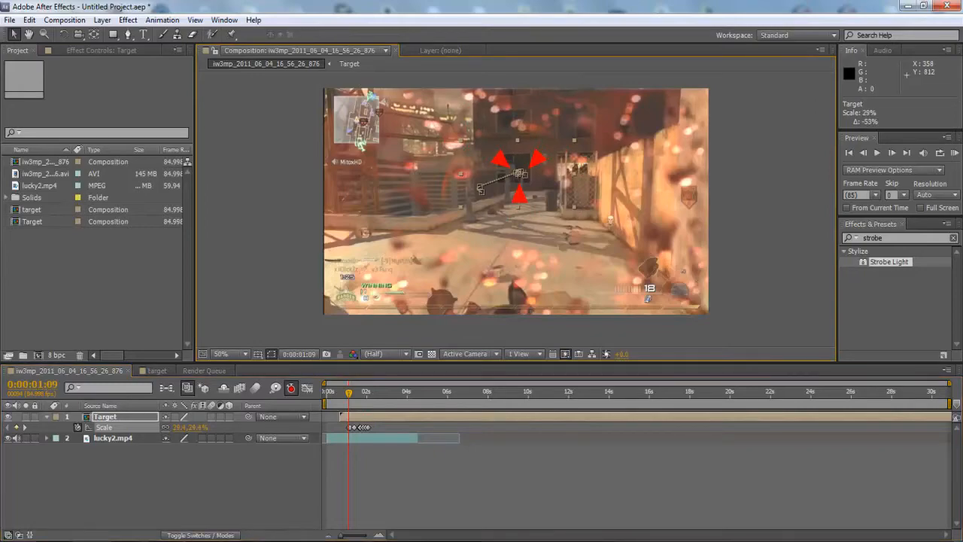
{"action": "left_click_drag", "start_coordinate": [348, 392], "coordinate": [351, 392]}
{"action": "left_click_drag", "start_coordinate": [666, 88], "coordinate": [582, 137]}
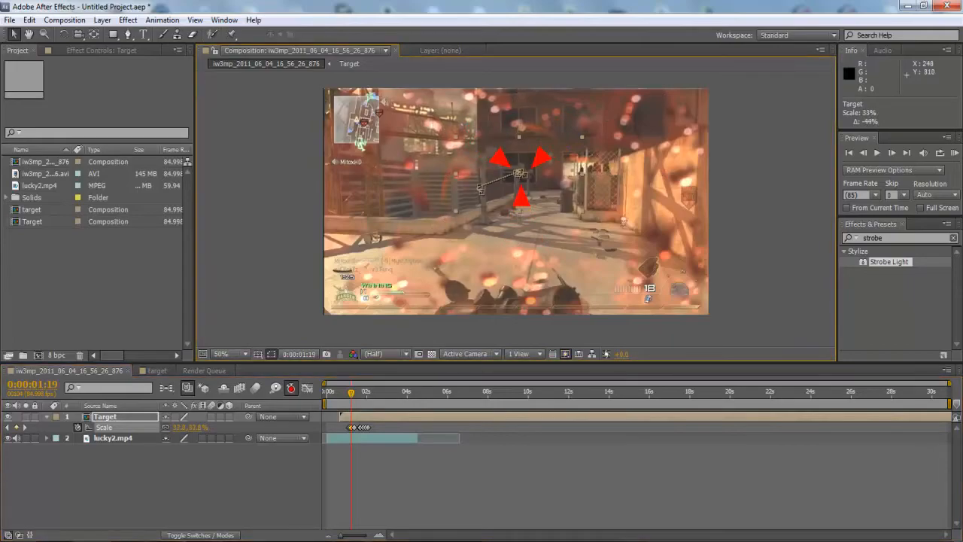
Move the Target layer to about 650, 279 and reduce its scale to about 33% around 0:00:01:34
{"action": "key", "text": "space"}
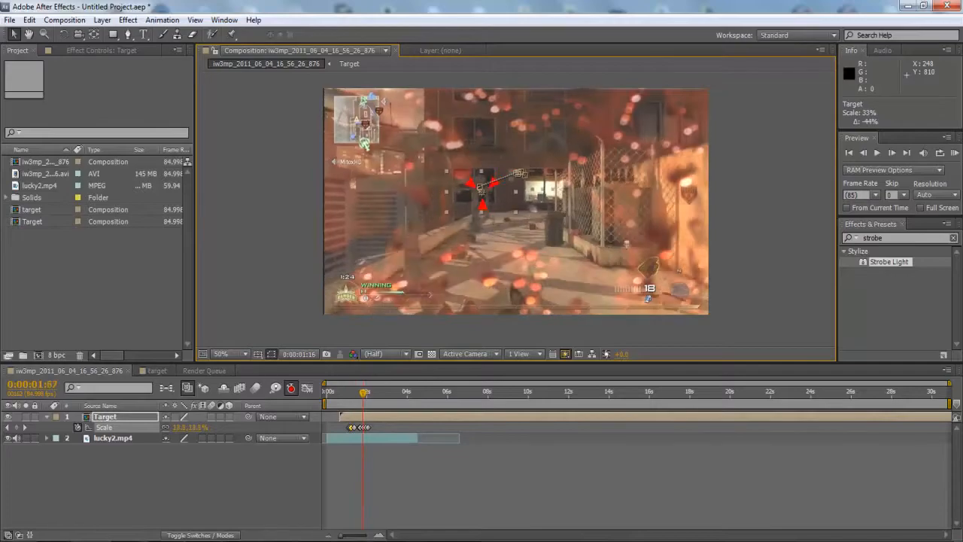
{"action": "left_click_drag", "start_coordinate": [511, 218], "coordinate": [522, 218]}
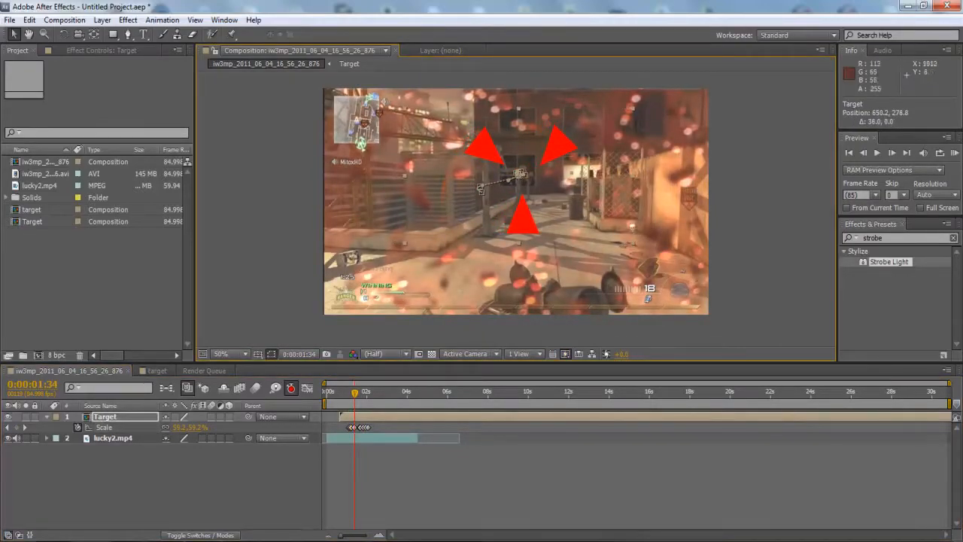
{"action": "left_click", "coordinate": [519, 174]}
{"action": "scroll", "coordinate": [614, 147], "scroll_direction": "down", "scroll_amount": 2}
{"action": "scroll", "coordinate": [614, 147], "scroll_direction": "up", "scroll_amount": 2}
{"action": "left_click_drag", "start_coordinate": [634, 109], "coordinate": [582, 138]}
Reduce the Target layer's scale at 0:00:01:14 and review the animation up to its fade-out
{"action": "left_click_drag", "start_coordinate": [354, 392], "coordinate": [349, 393]}
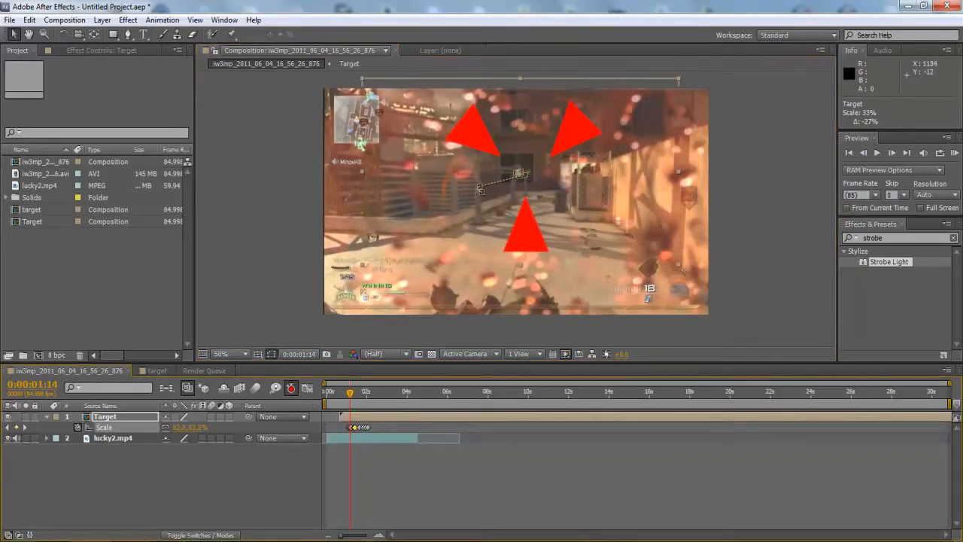
{"action": "left_click_drag", "start_coordinate": [679, 78], "coordinate": [592, 130]}
{"action": "left_click_drag", "start_coordinate": [349, 393], "coordinate": [372, 393]}
{"action": "left_click_drag", "start_coordinate": [388, 426], "coordinate": [435, 418]}
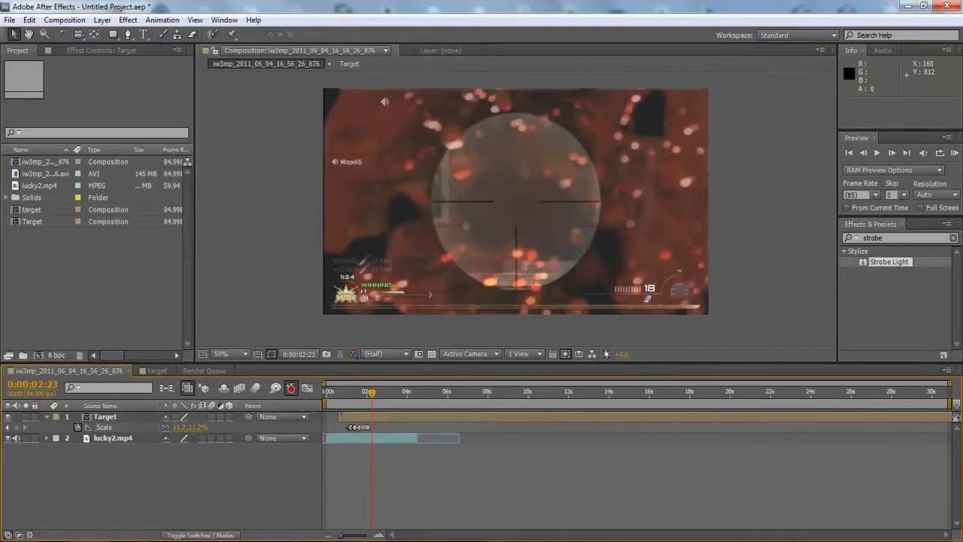
{"action": "mouse_move", "coordinate": [373, 393]}
{"action": "left_mouse_down"}
{"action": "mouse_move", "coordinate": [344, 392]}
{"action": "mouse_move", "coordinate": [358, 393]}
{"action": "left_mouse_up"}
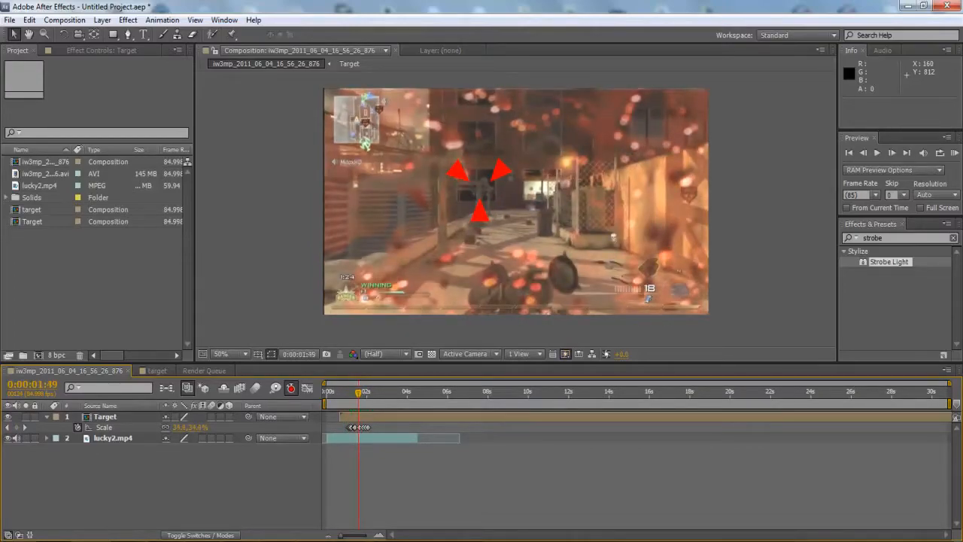
Switch to the rotate command note in Notepad, select its whole spin expression, and return to After Effects
{"action": "left_click", "coordinate": [240, 540]}
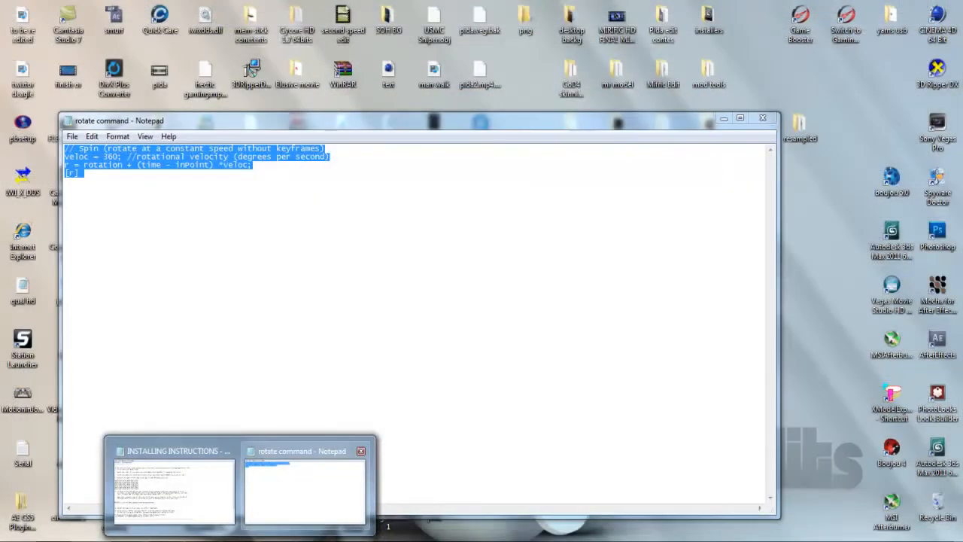
{"action": "left_click", "coordinate": [305, 487]}
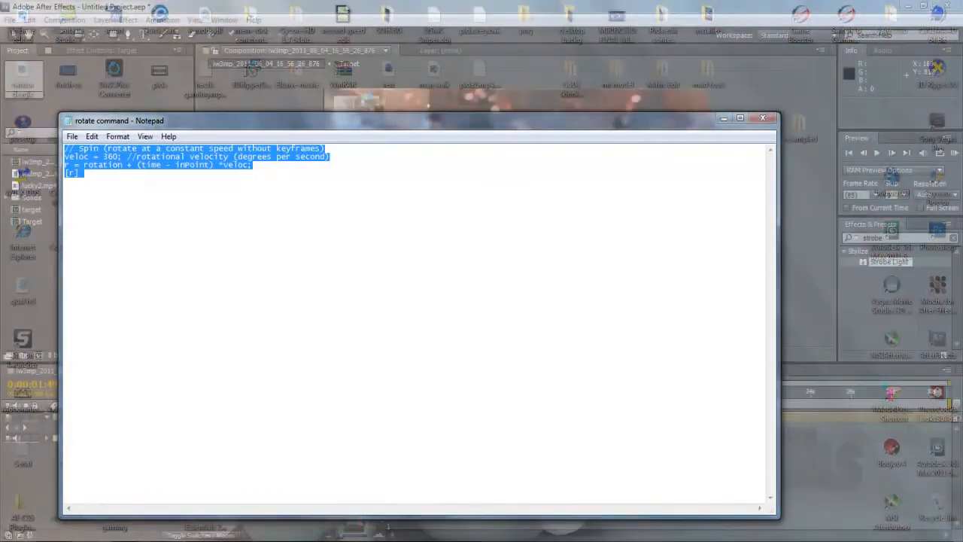
{"action": "left_click_drag", "start_coordinate": [324, 121], "coordinate": [807, 164]}
{"action": "left_click_drag", "start_coordinate": [621, 218], "coordinate": [547, 191]}
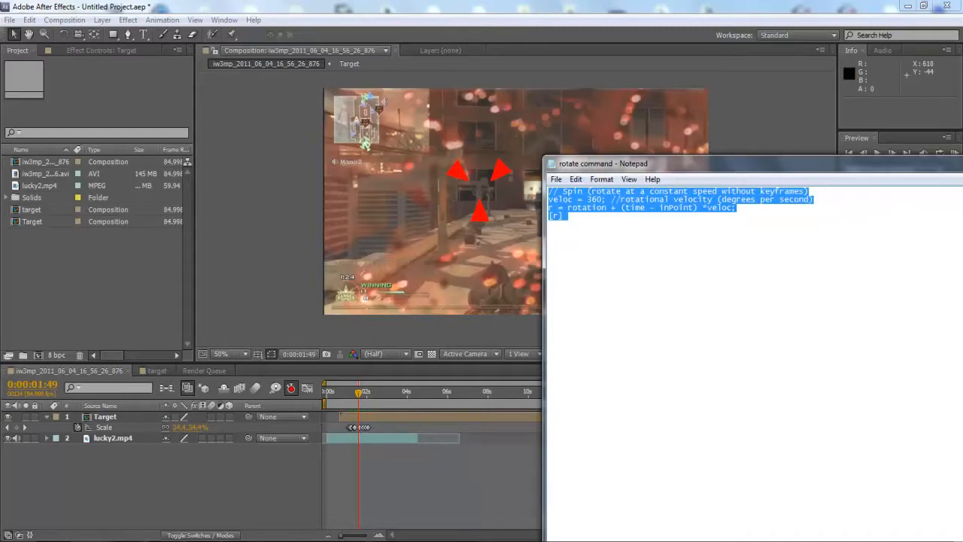
{"action": "left_click", "coordinate": [527, 7]}
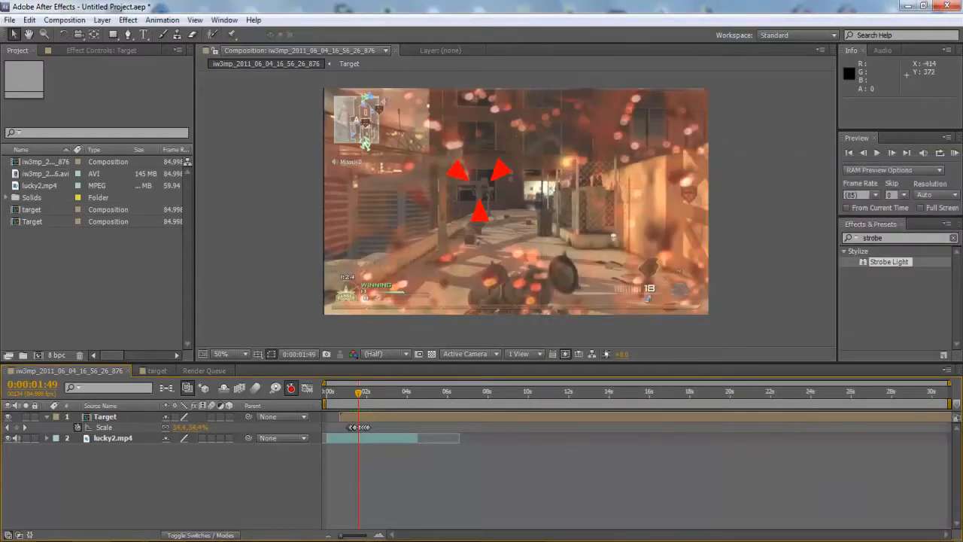
Add an expression to the Target layer's Rotation and paste in the spin code for constant rotation without keyframes
{"action": "left_click", "coordinate": [47, 417]}
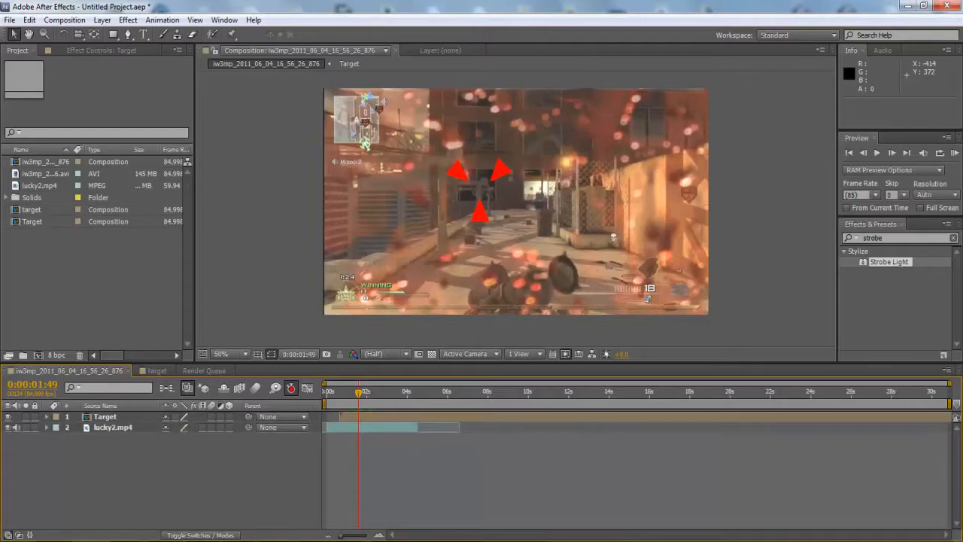
{"action": "left_click", "coordinate": [47, 417]}
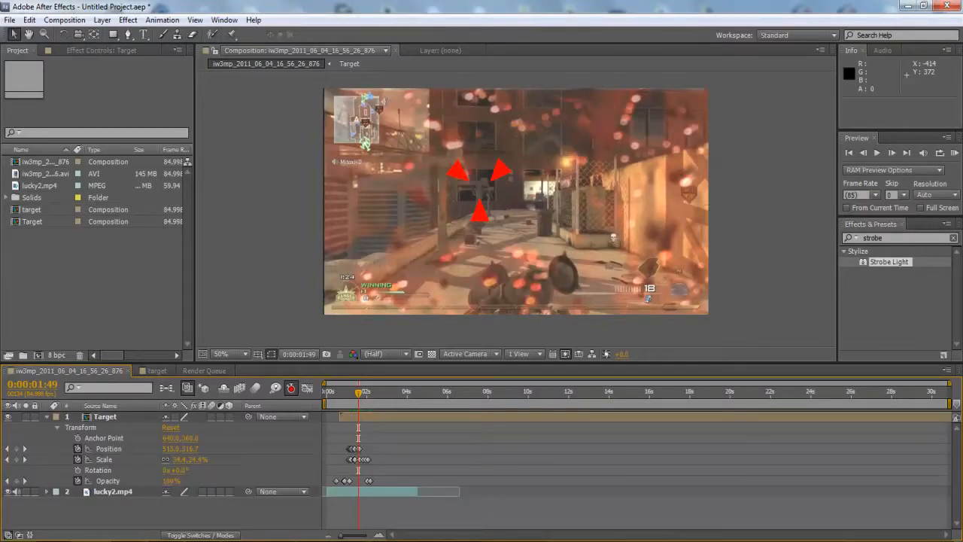
{"action": "left_click", "coordinate": [77, 470], "text": "alt"}
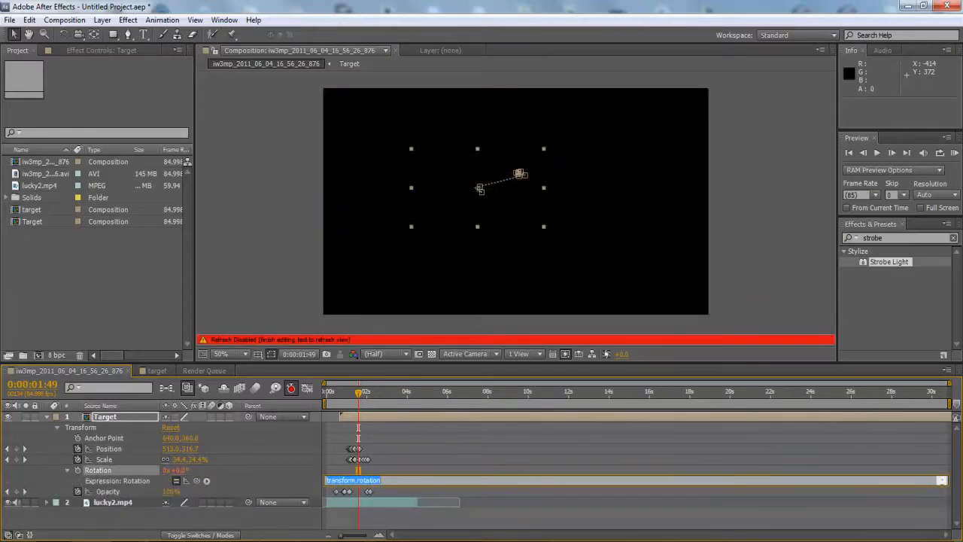
{"action": "type", "text": "[r]"}
{"action": "key", "text": "ctrl+a"}
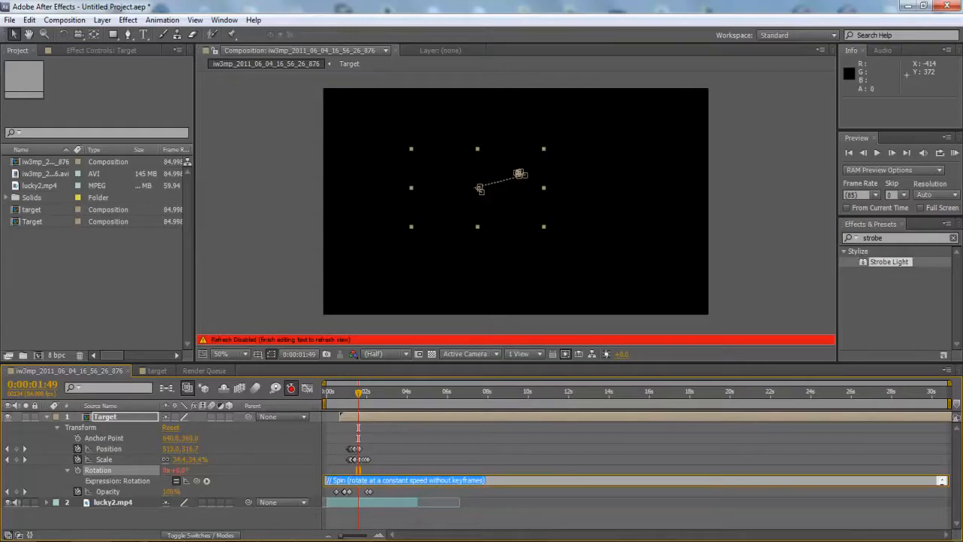
Set the rotational velocity (veloc) in the Rotation expression to 100 degrees per second
{"action": "left_click_drag", "start_coordinate": [331, 474], "coordinate": [331, 481]}
{"action": "key", "text": "ctrl+a"}
{"action": "key", "text": "Down"}
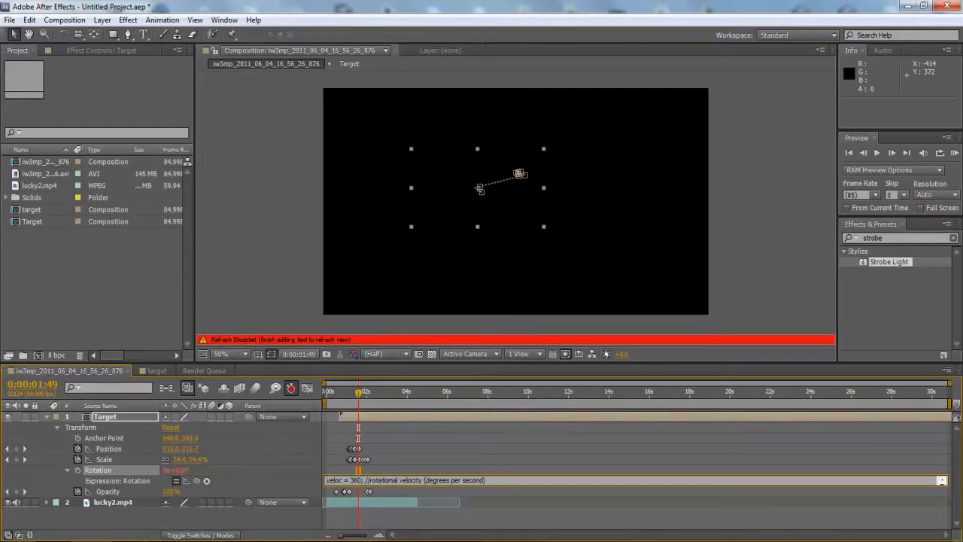
{"action": "key", "text": "BackSpace"}
{"action": "key", "text": "BackSpace"}
{"action": "key", "text": "BackSpace"}
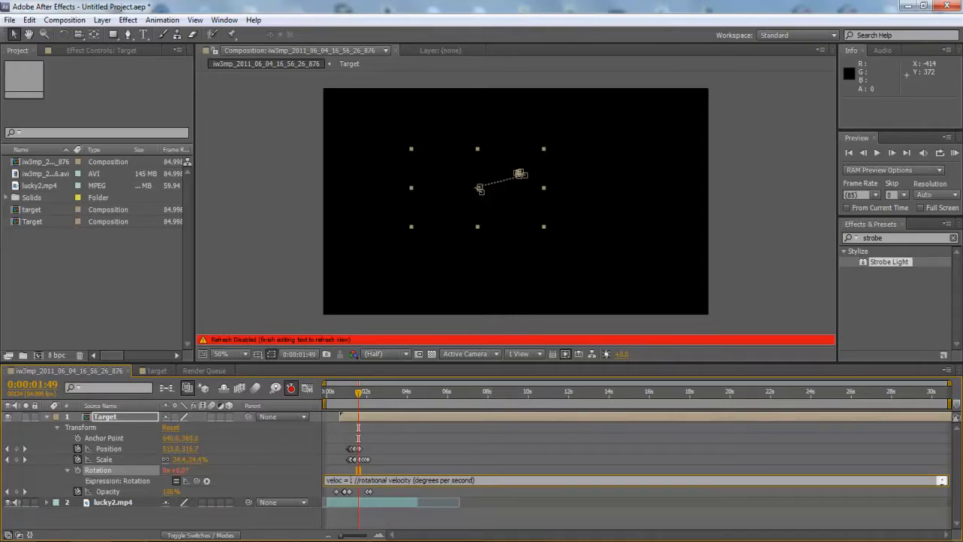
{"action": "type", "text": "100"}
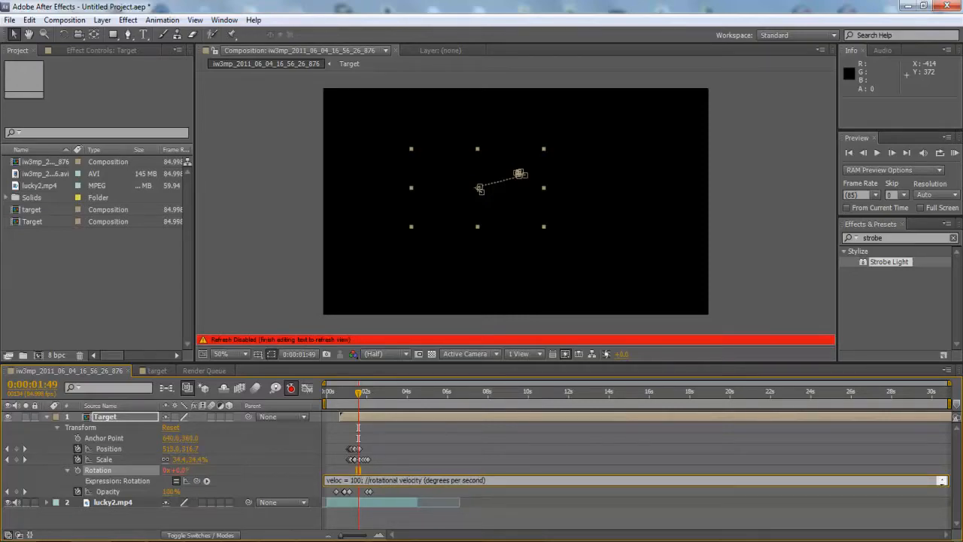
Check the Target's spin up to 0:00:01:82 and set the Rotation expression's veloc to 180 degrees per second
{"action": "left_click", "coordinate": [150, 279]}
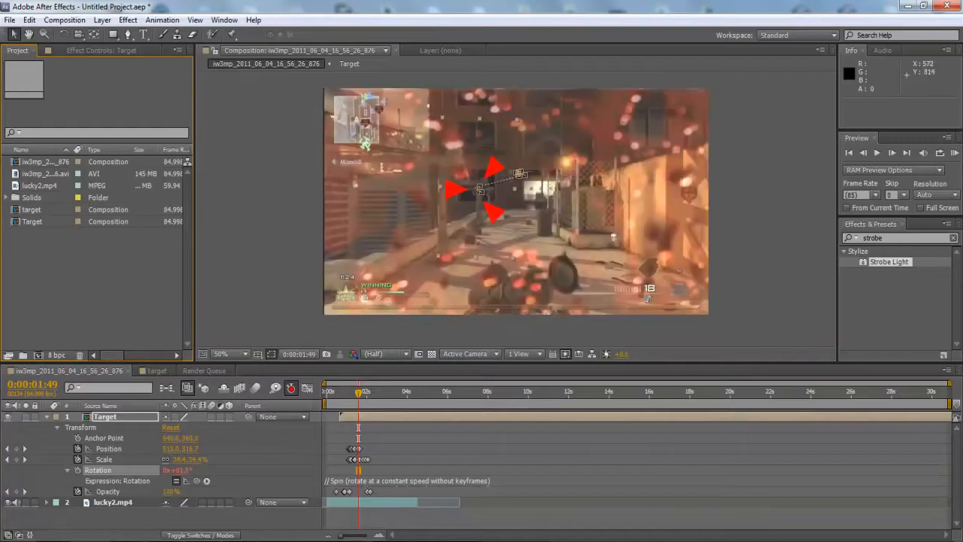
{"action": "mouse_move", "coordinate": [358, 393]}
{"action": "left_mouse_down"}
{"action": "mouse_move", "coordinate": [334, 392]}
{"action": "mouse_move", "coordinate": [366, 393]}
{"action": "left_mouse_up"}
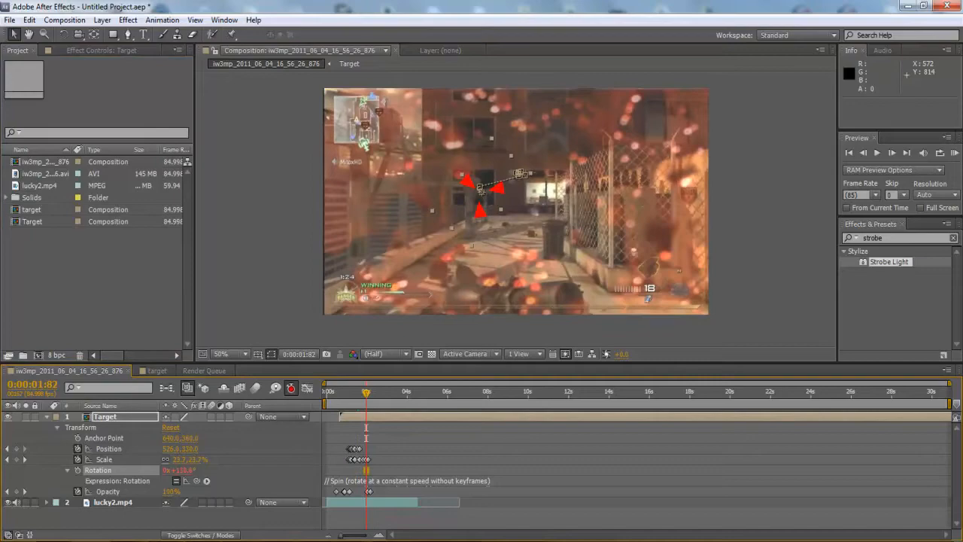
{"action": "left_click", "coordinate": [406, 480]}
{"action": "left_click", "coordinate": [363, 489]}
{"action": "key", "text": "BackSpace"}
{"action": "key", "text": "BackSpace"}
{"action": "type", "text": "80"}
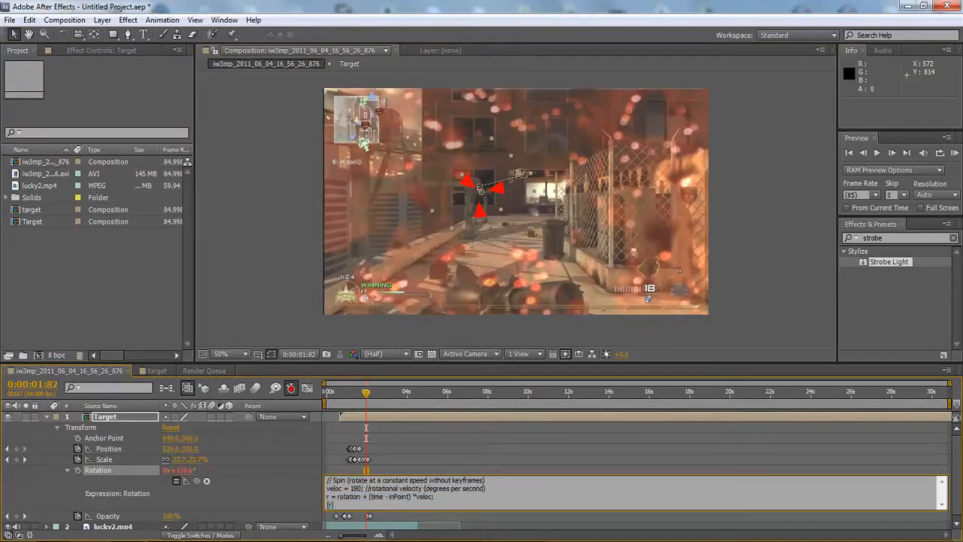
{"action": "left_click", "coordinate": [98, 295]}
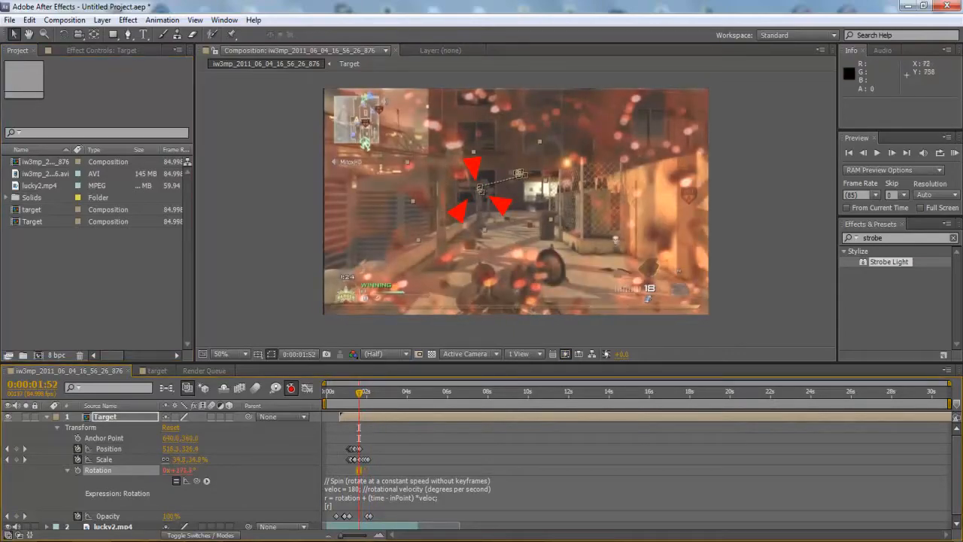
Collapse the Target layer's properties, apply the Strobe Light effect to it, and set the strobe color to red FF1A1A
{"action": "left_click", "coordinate": [47, 416]}
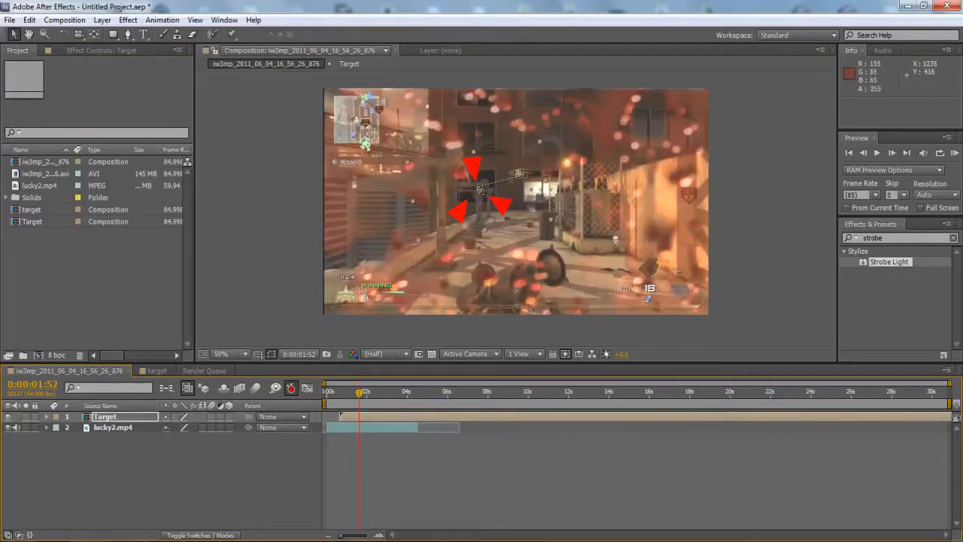
{"action": "left_click_drag", "start_coordinate": [889, 262], "coordinate": [104, 418]}
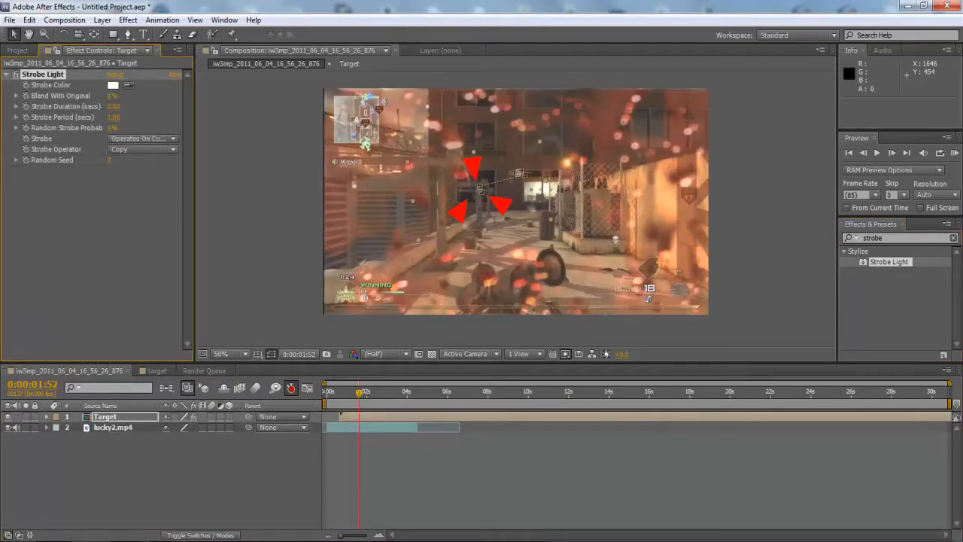
{"action": "left_click", "coordinate": [113, 85]}
{"action": "left_click", "coordinate": [684, 229]}
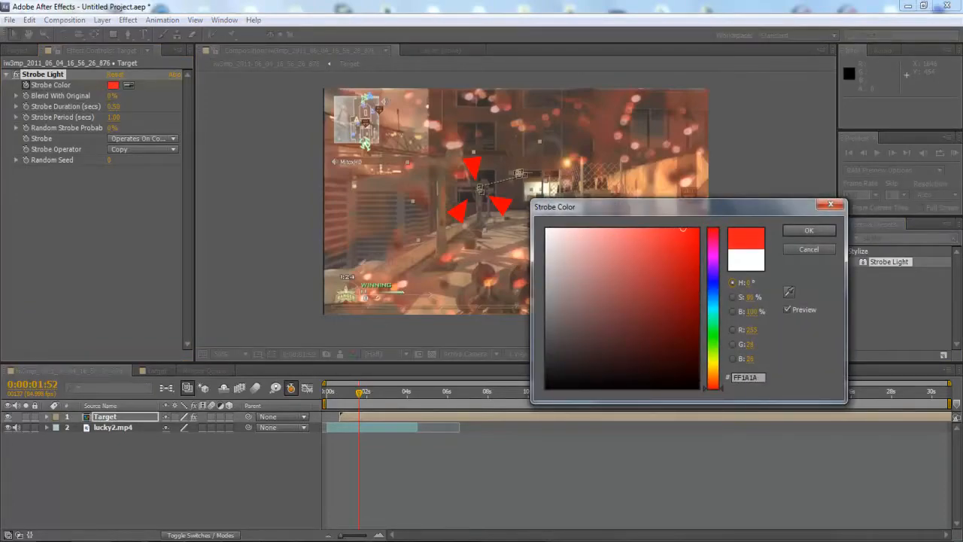
{"action": "left_click", "coordinate": [808, 230]}
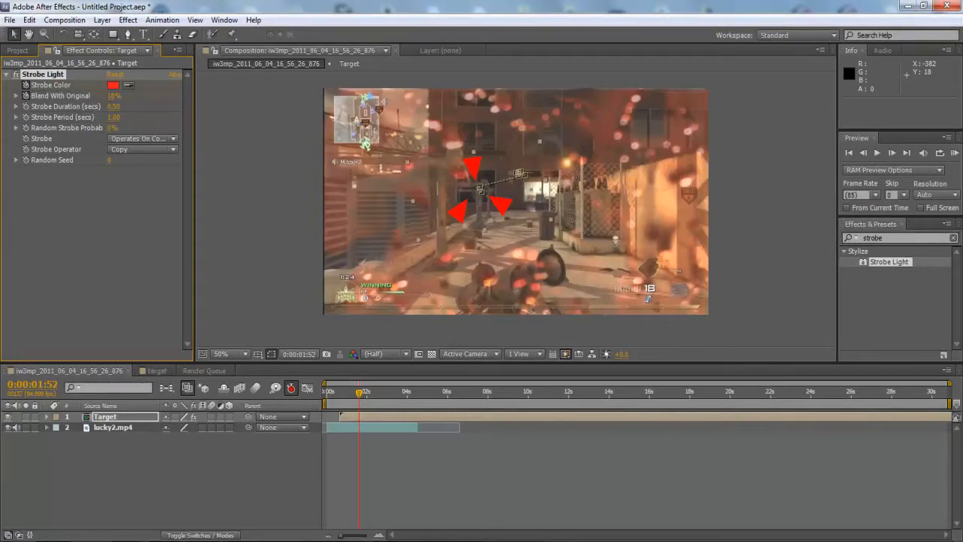
Set the Strobe Light's period to 0.80 seconds, random probability to 75% and random seed to 22000, with auto-keyframing and the period's keyframing off
{"action": "left_click_drag", "start_coordinate": [113, 117], "coordinate": [103, 117]}
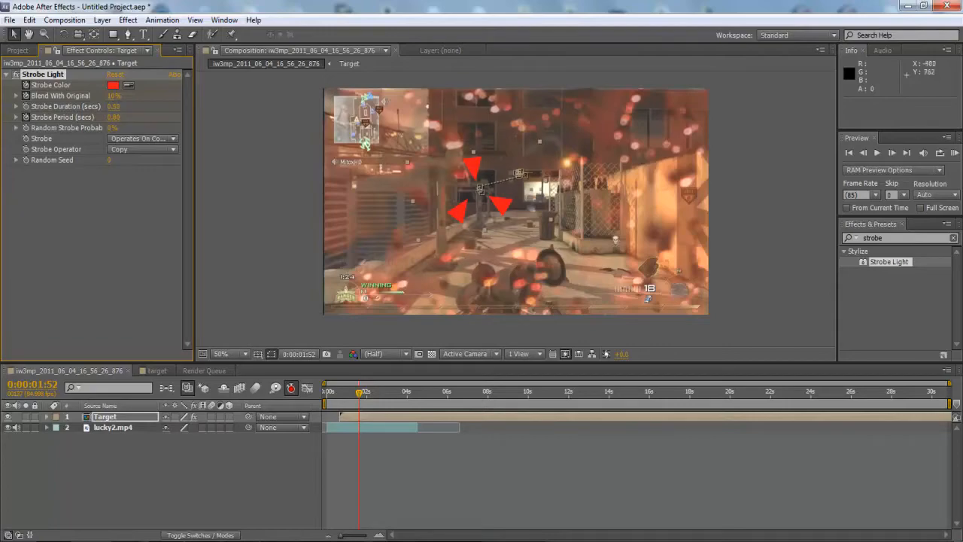
{"action": "left_click", "coordinate": [291, 388]}
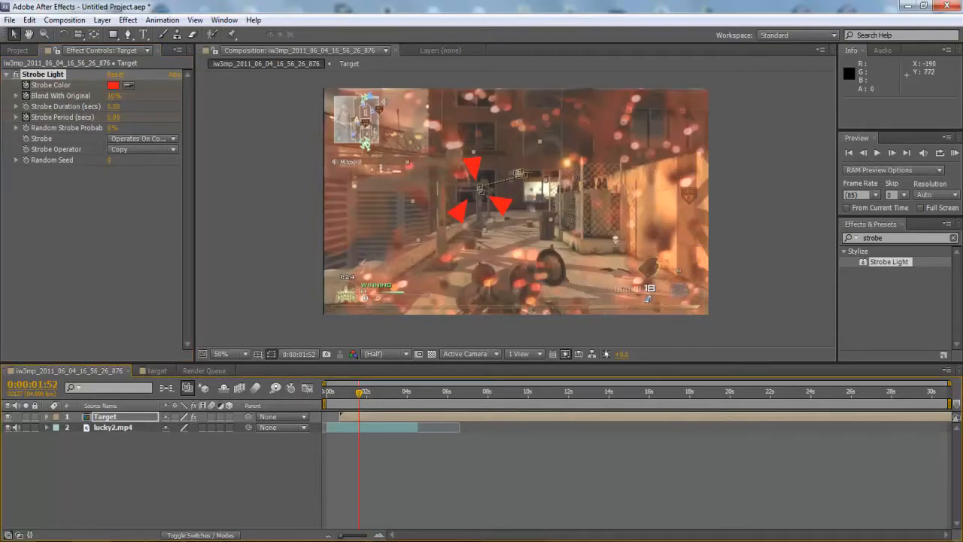
{"action": "left_click", "coordinate": [26, 117]}
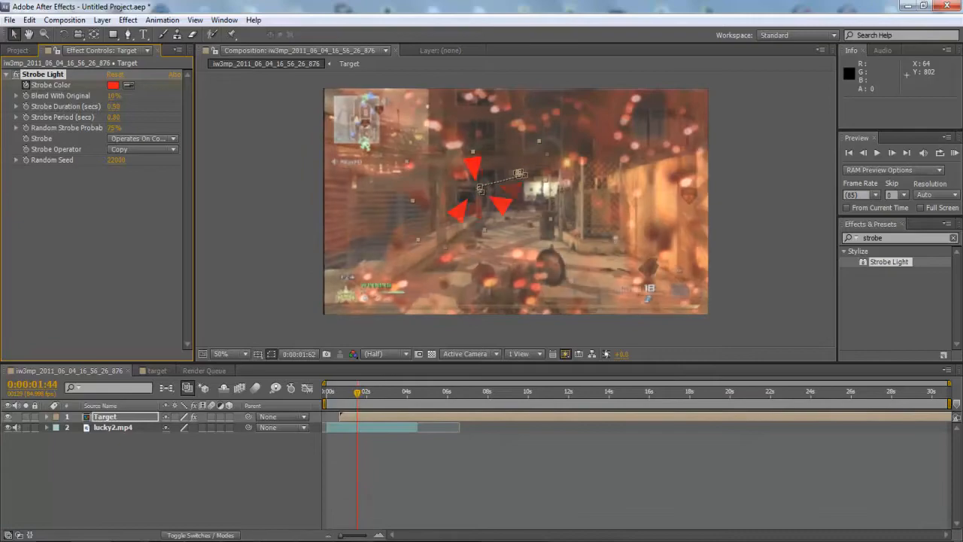
Run a RAM preview of the composition to review the spinning target with its strobe flicker, and stop playback
{"action": "key", "text": "KP_0"}
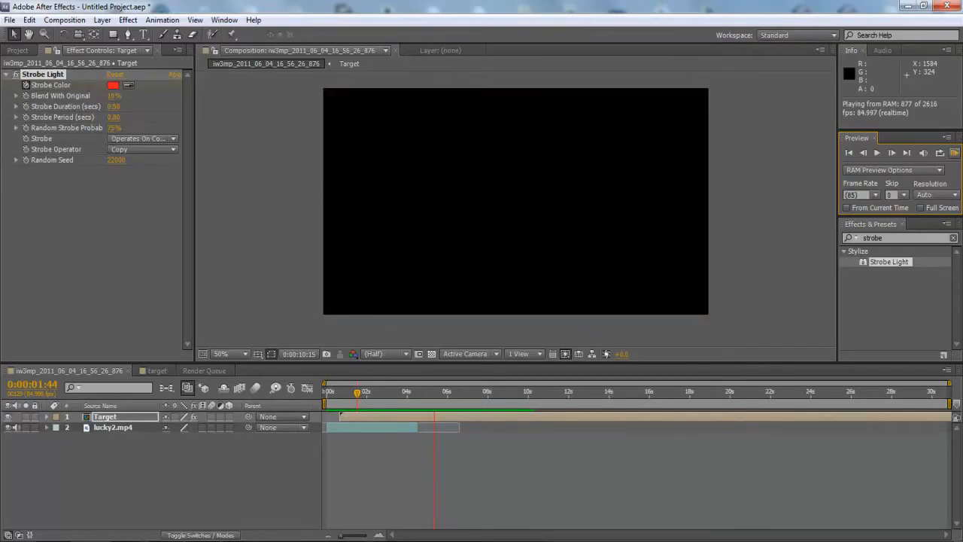
{"action": "key", "text": "space"}
{"action": "key", "text": "KP_0"}
{"action": "key", "text": "space"}
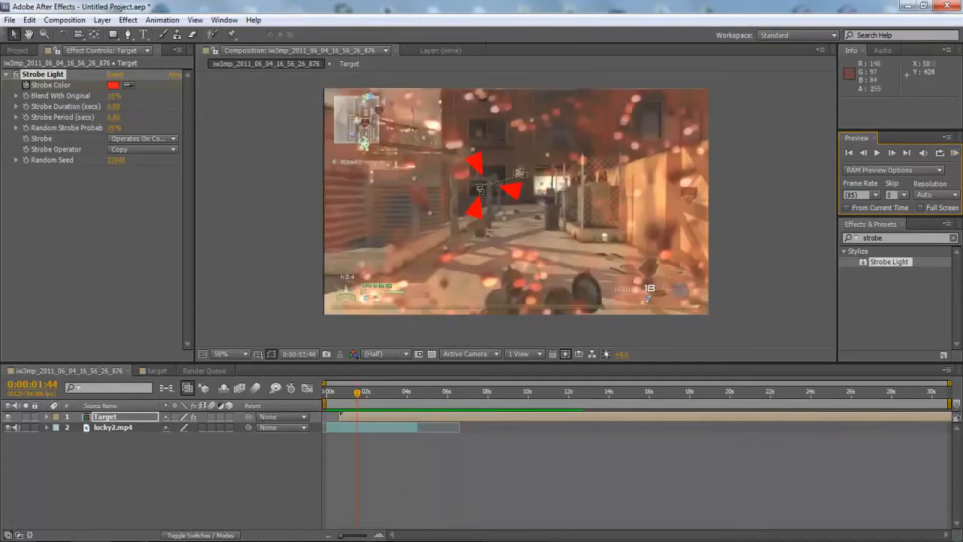